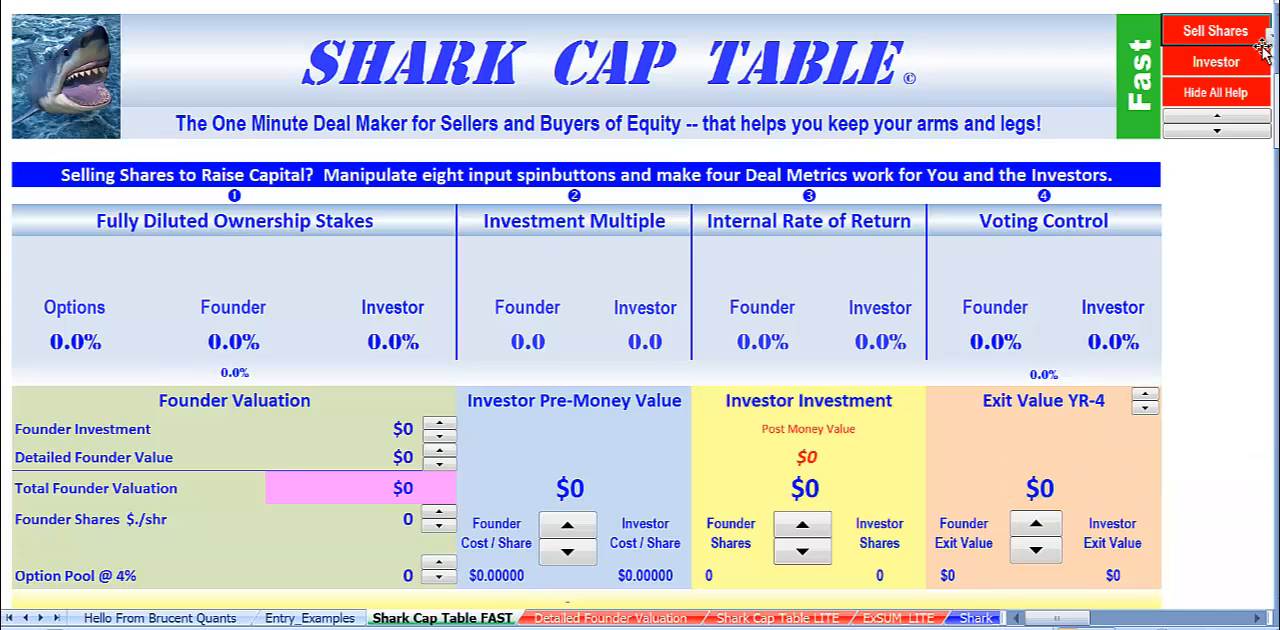
# Switch the Shark Cap Table FAST sheet from Sell Shares to Buy Shares mode.
pyautogui.click(1258, 617)
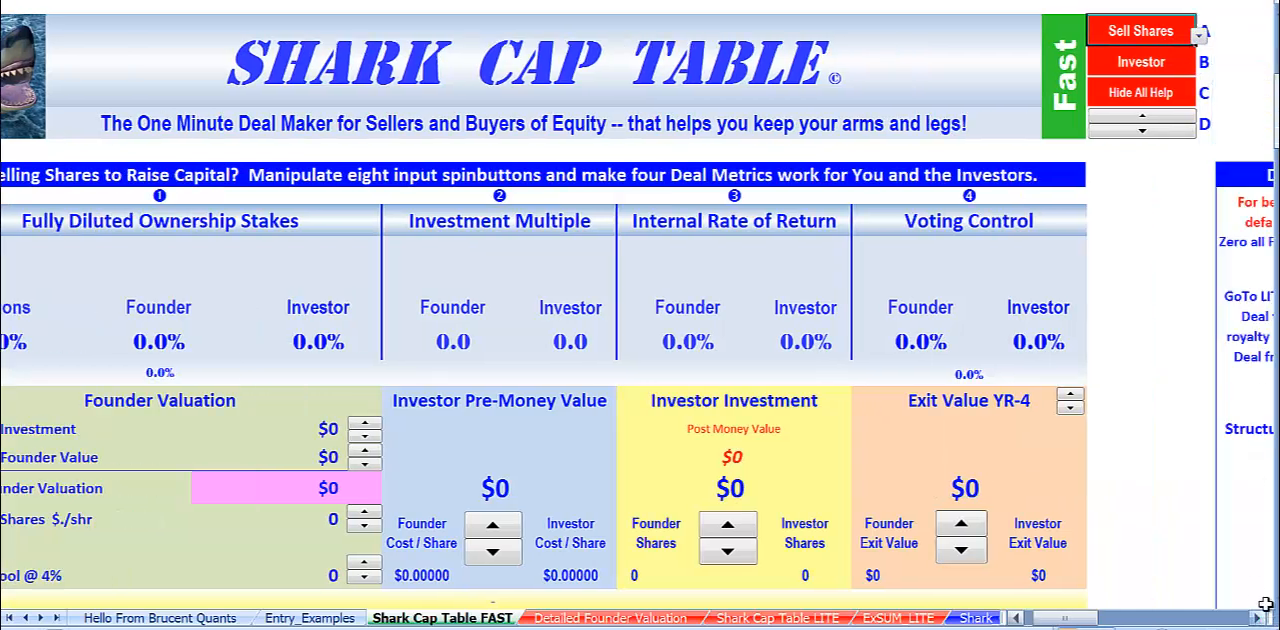
pyautogui.click(1198, 34)
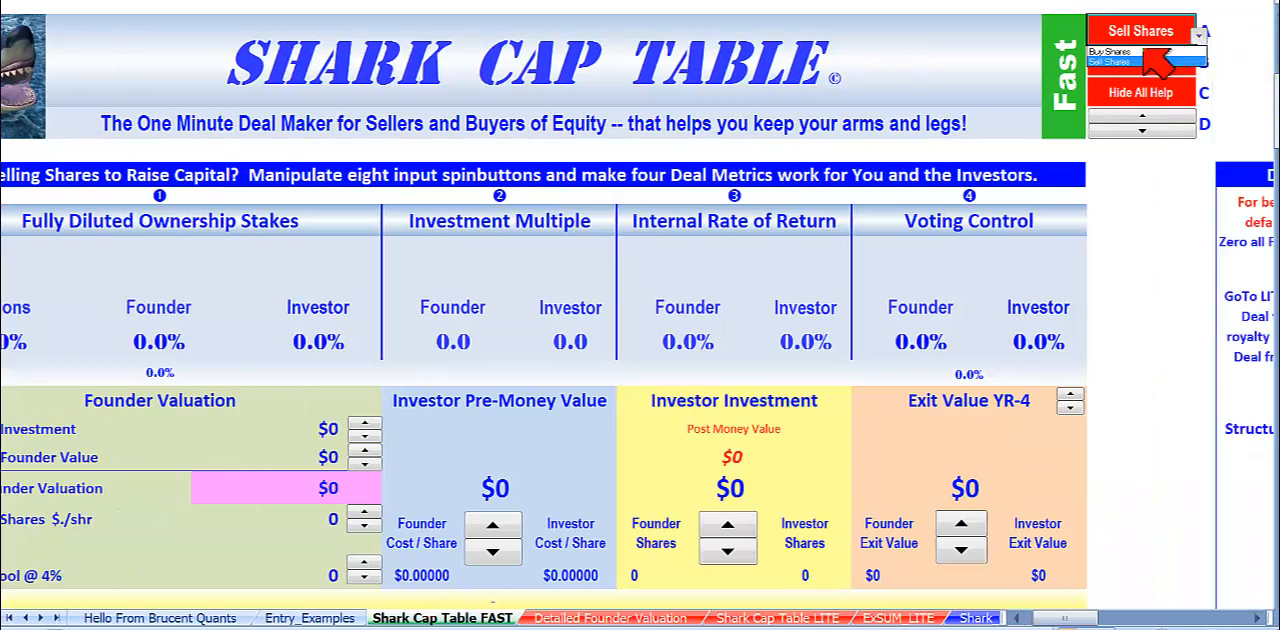
pyautogui.click(1145, 50)
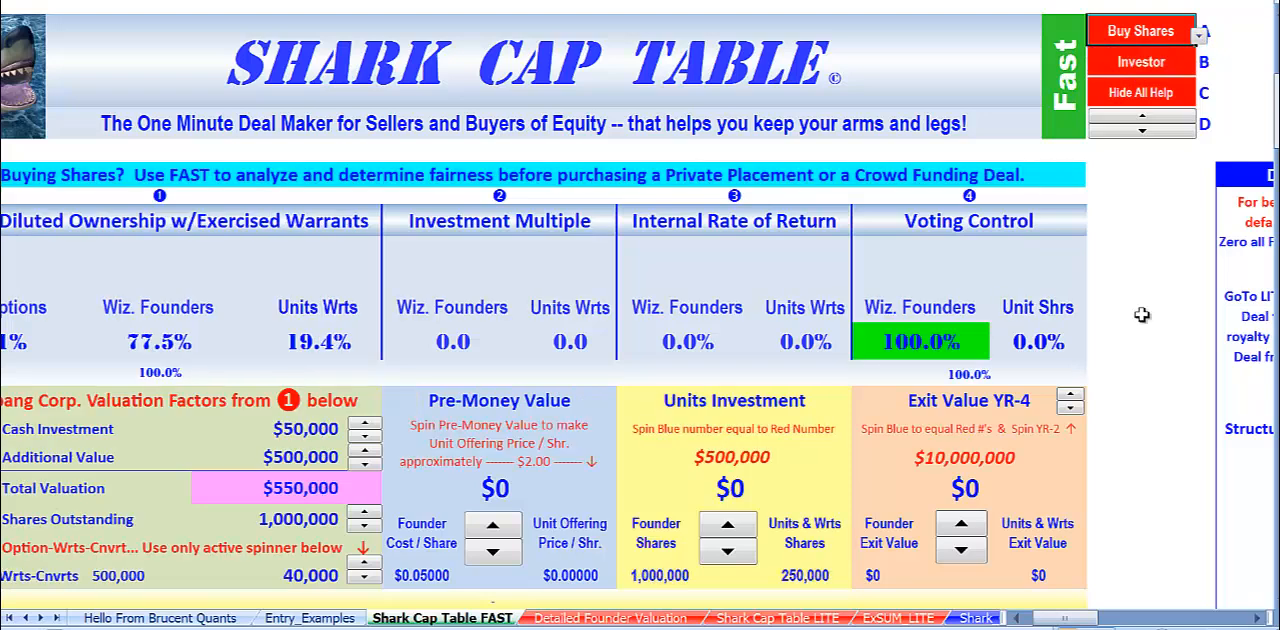
pyautogui.click(1111, 66)
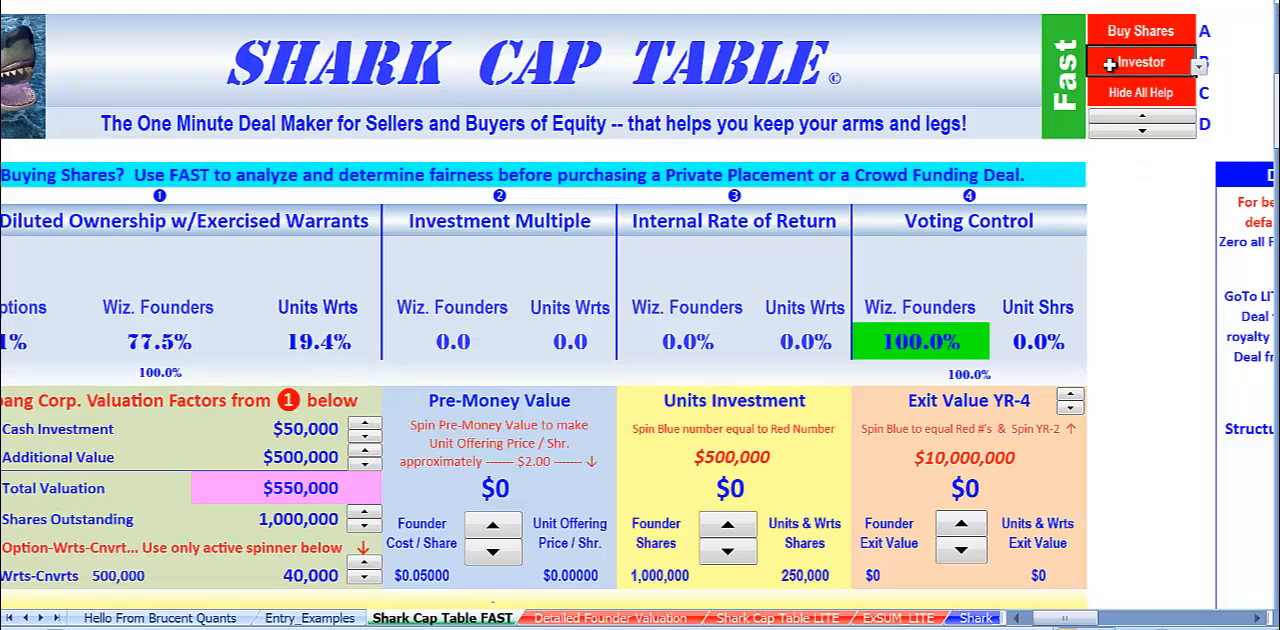
pyautogui.click(1122, 92)
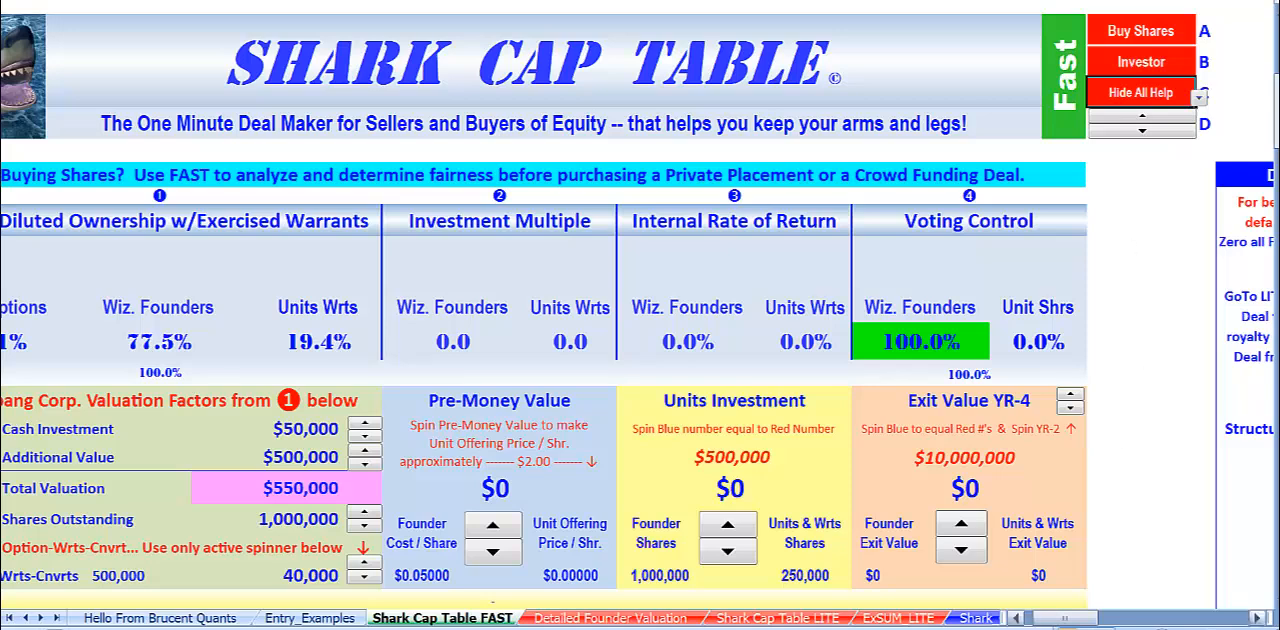
pyautogui.click(1022, 620)
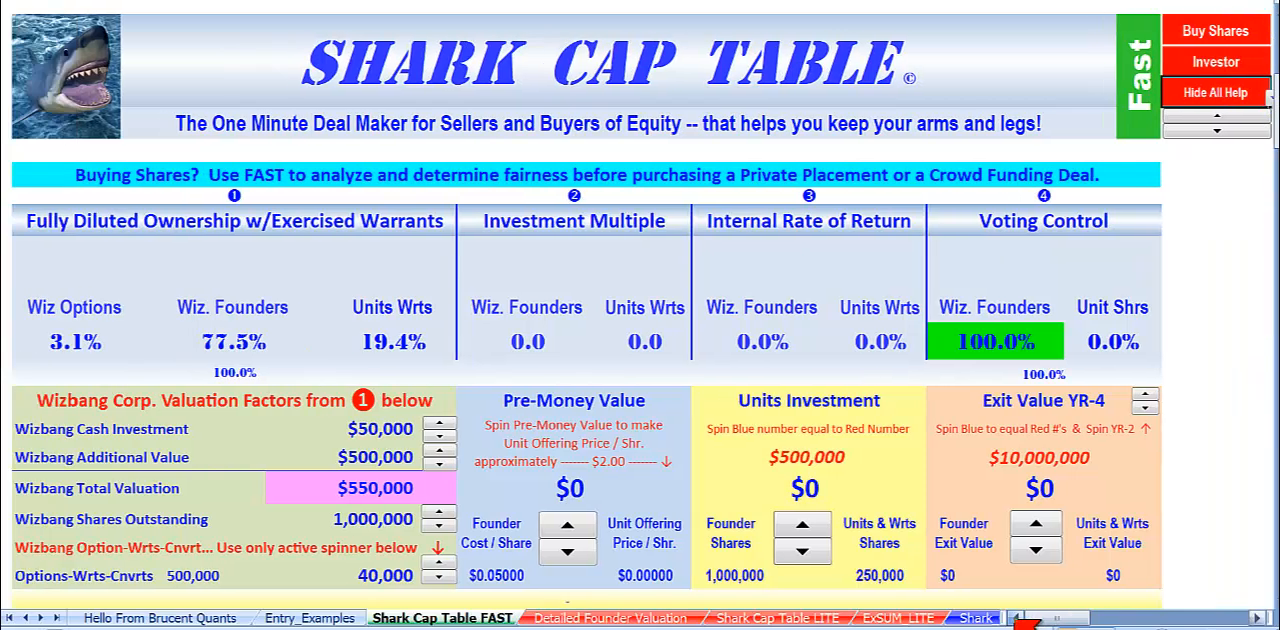
# Review the Buy Shares banner, the deal metrics area and the WizBang Corp offer headings above the deal data.
pyautogui.click(285, 180)
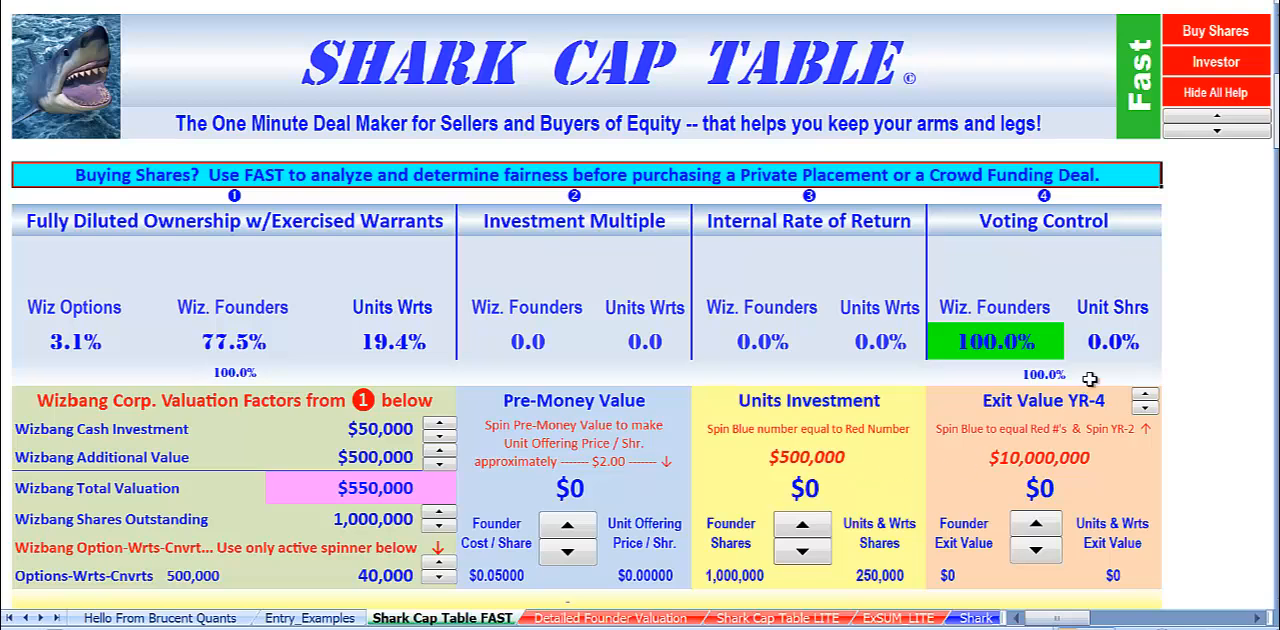
pyautogui.click(1192, 294)
pyautogui.scroll(-3, 1120, 395)
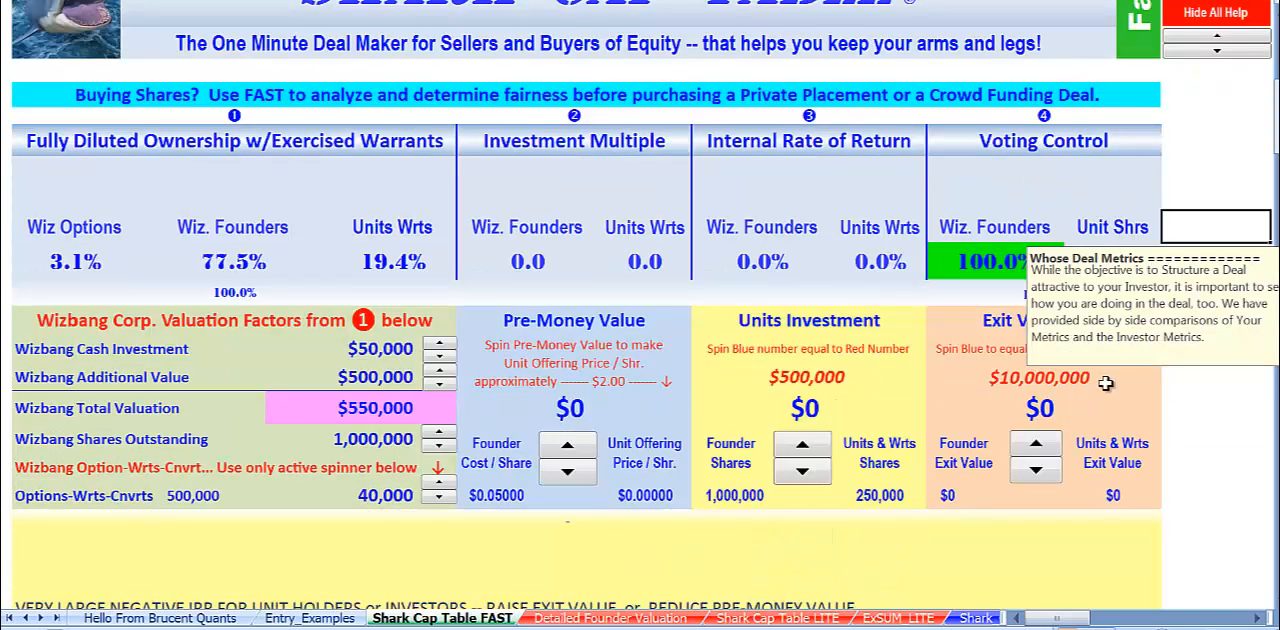
pyautogui.click(1200, 405)
pyautogui.scroll(-1, 1168, 467)
pyautogui.scroll(-9, 1168, 467)
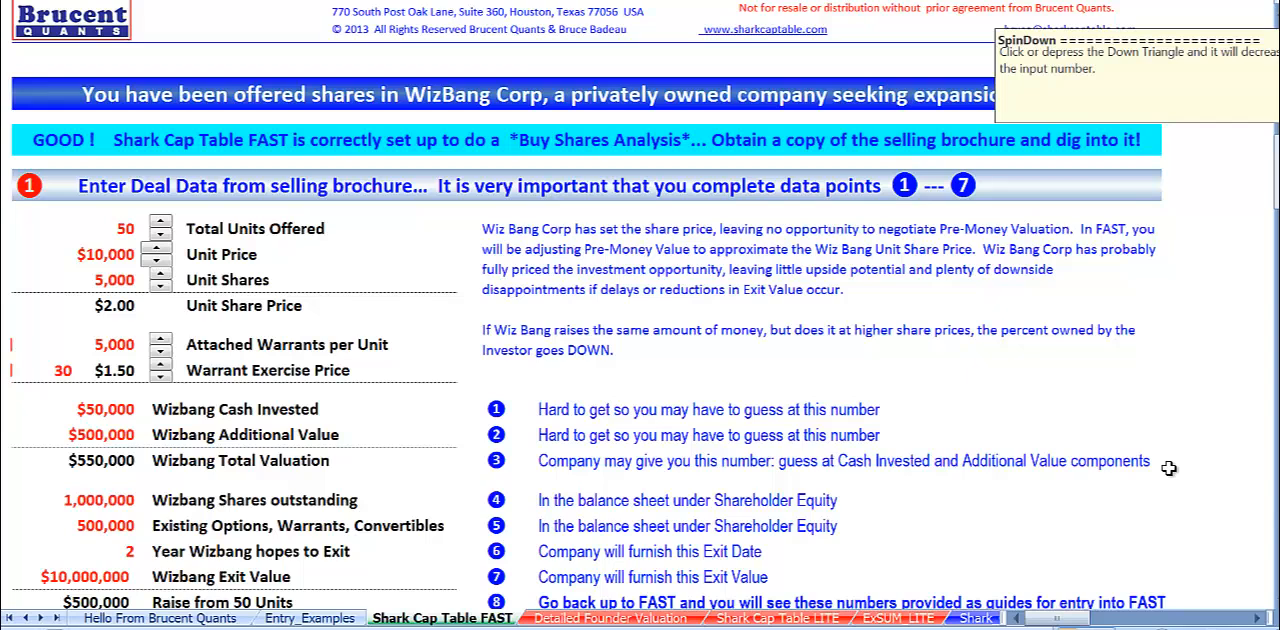
pyautogui.scroll(-1, 1168, 467)
pyautogui.click(1232, 236)
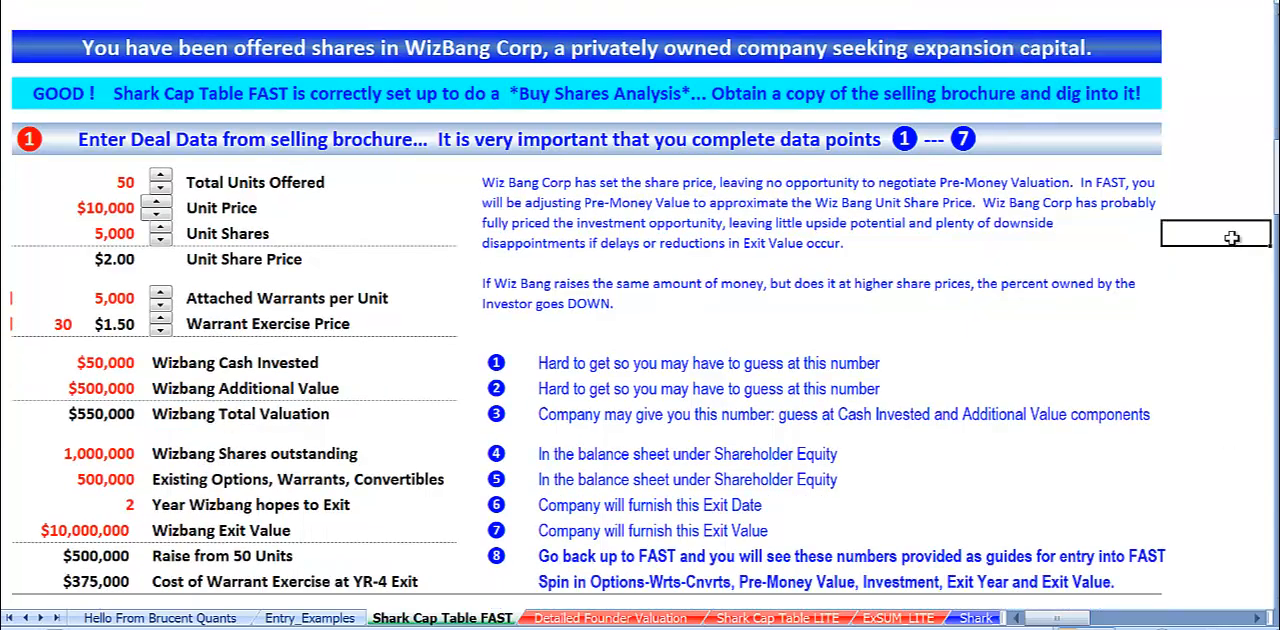
pyautogui.click(60, 49)
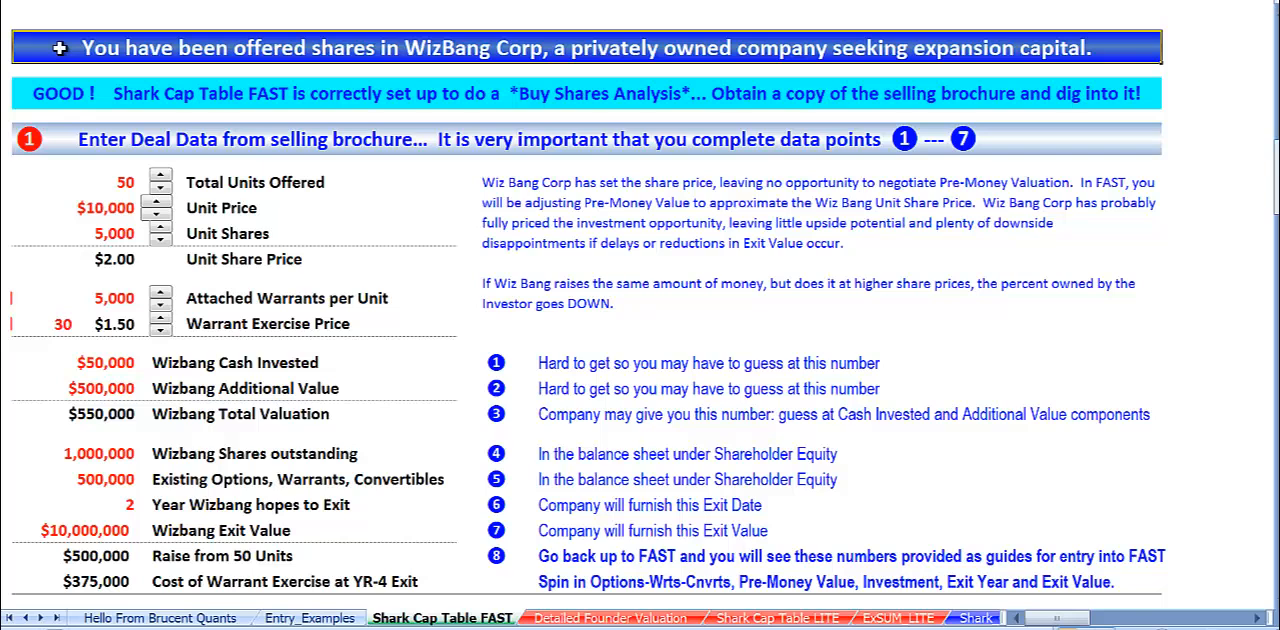
pyautogui.click(65, 93)
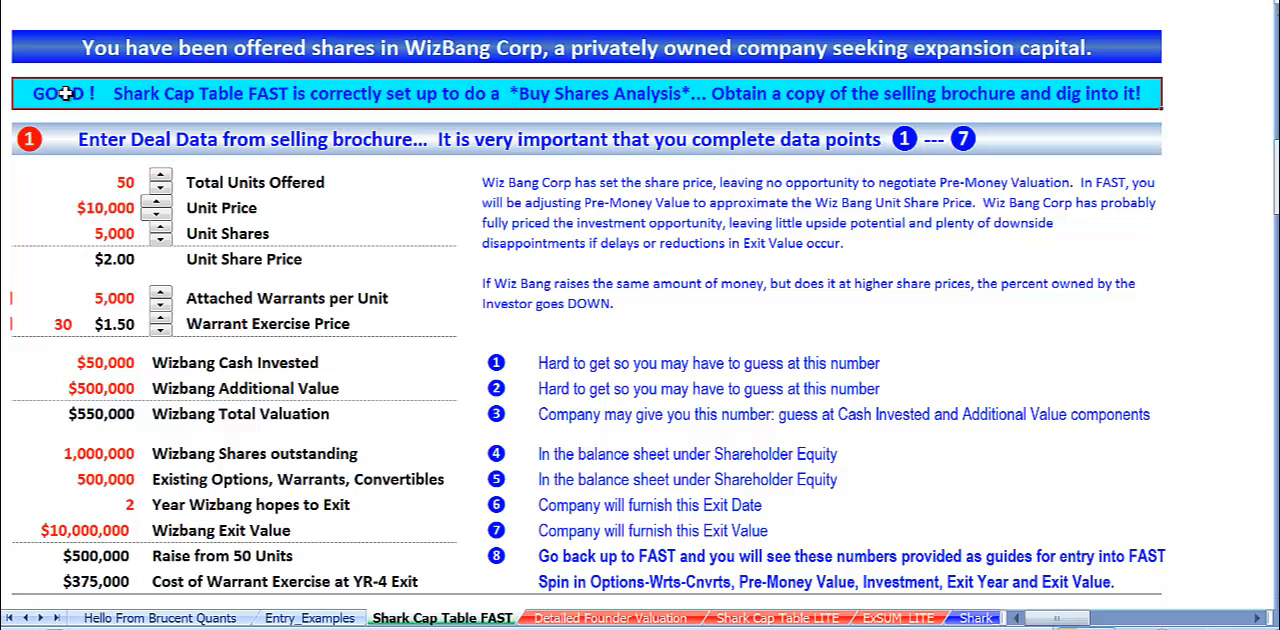
pyautogui.click(1196, 46)
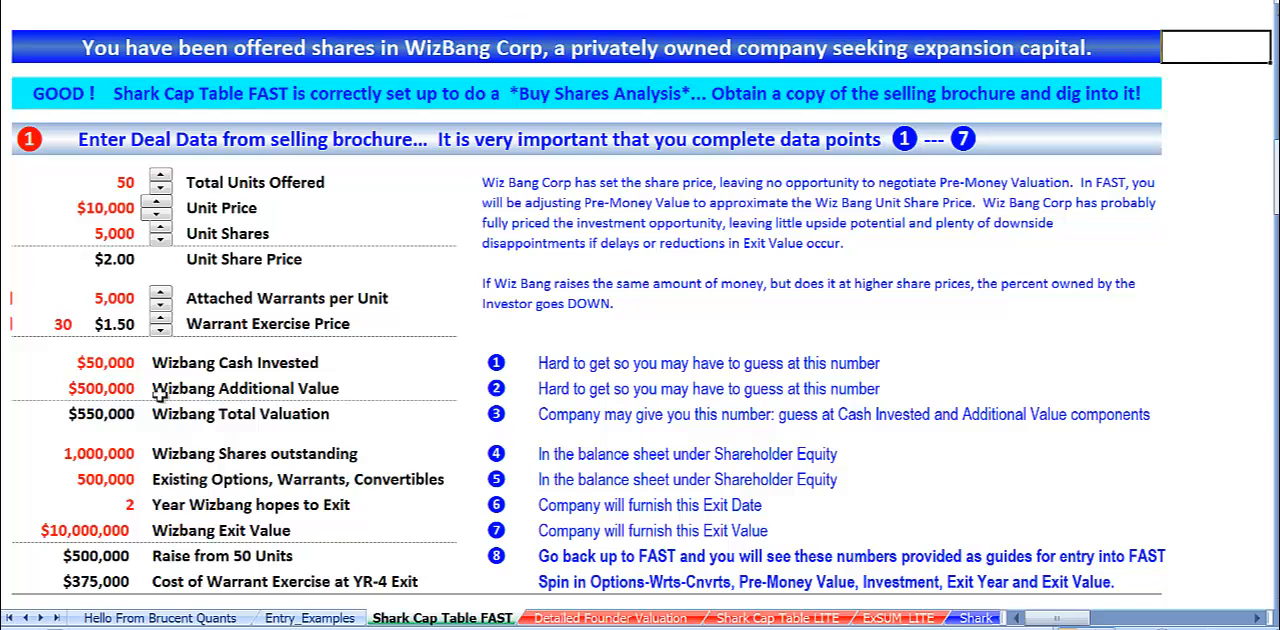
# Examine the WizBang offer terms from total units and unit price to attached warrants and warrant exercise price.
pyautogui.click(122, 183)
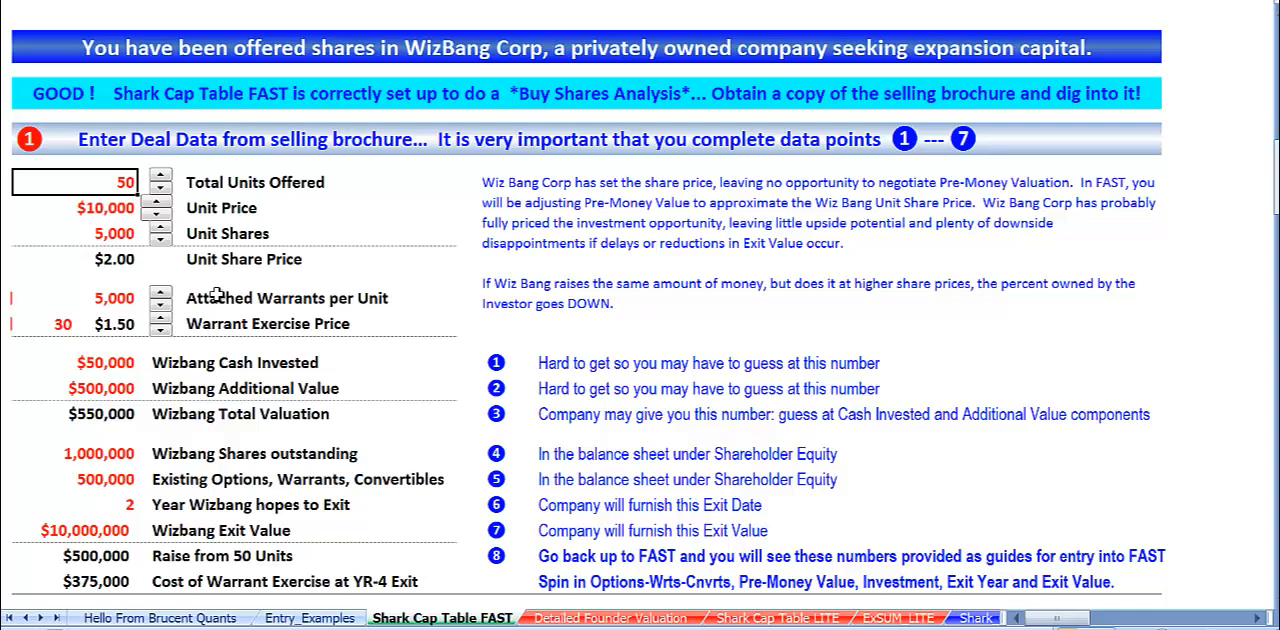
pyautogui.click(106, 210)
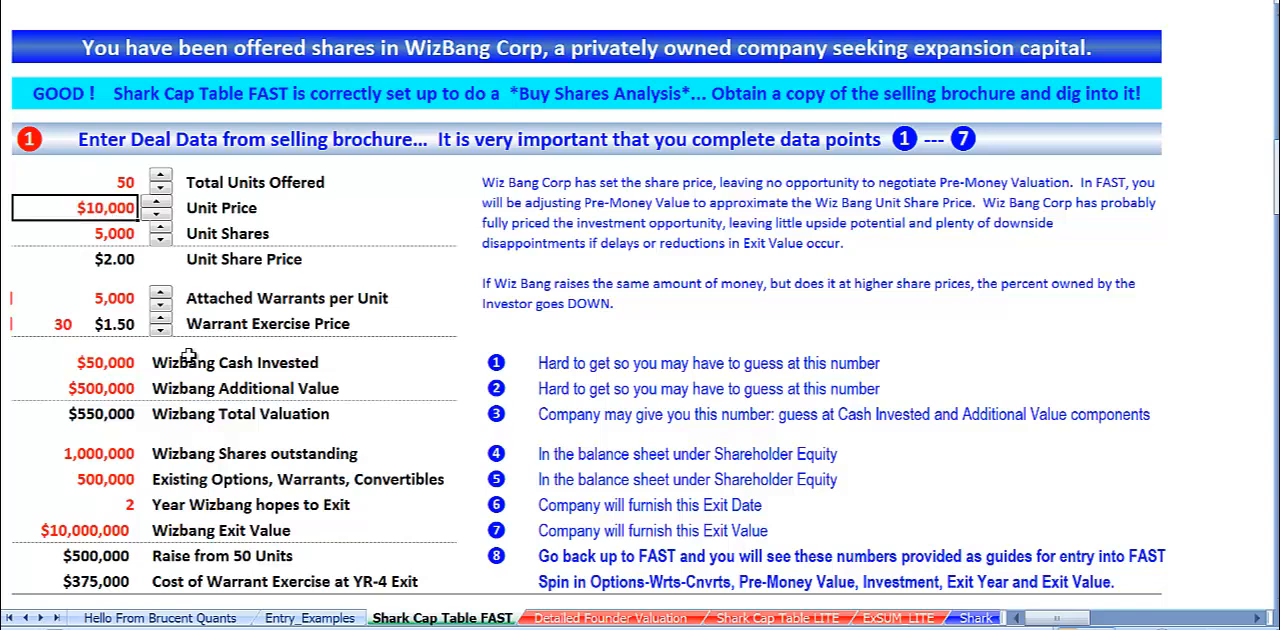
pyautogui.click(110, 238)
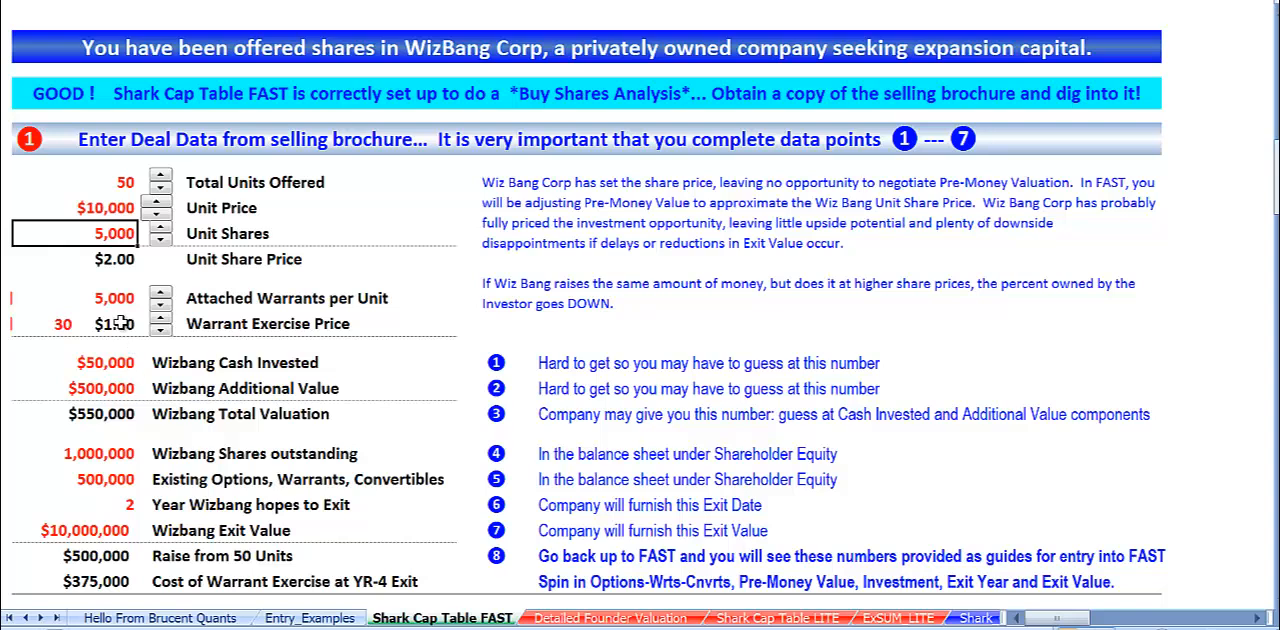
pyautogui.click(102, 261)
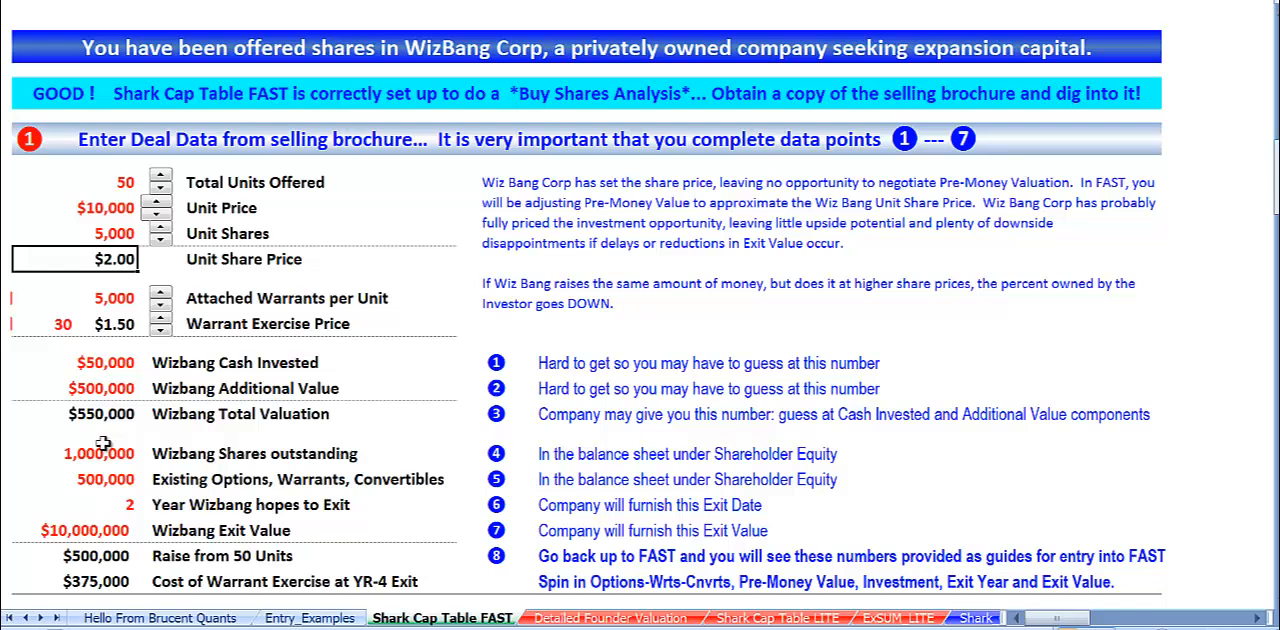
pyautogui.click(87, 299)
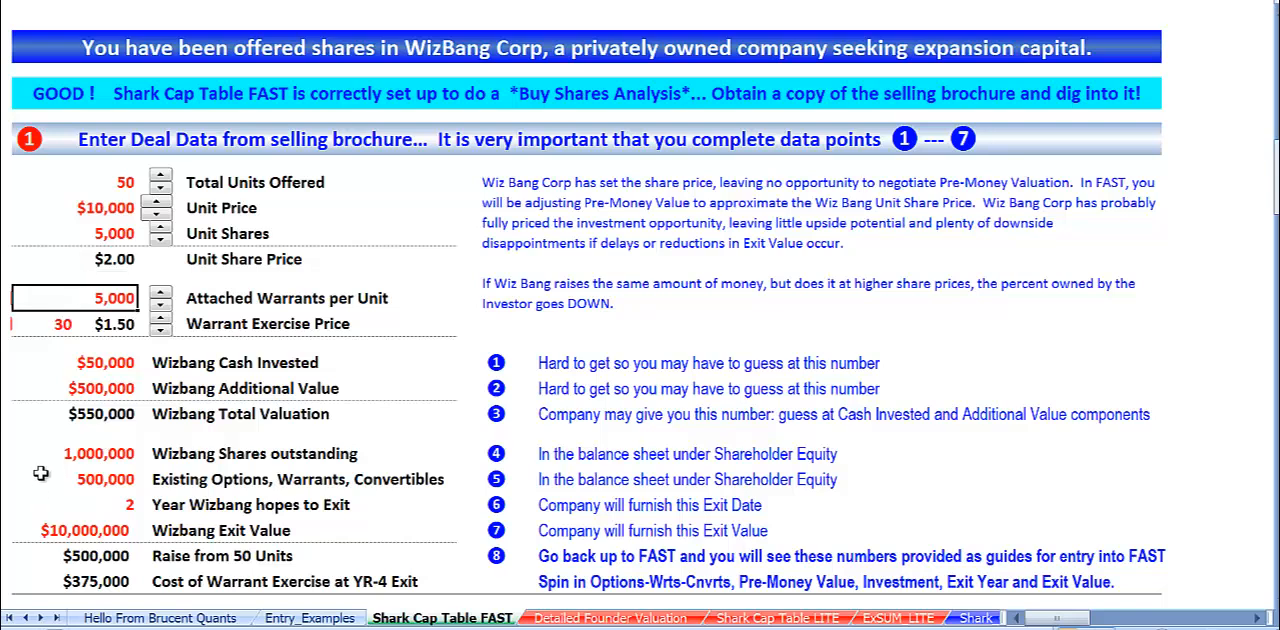
pyautogui.click(117, 324)
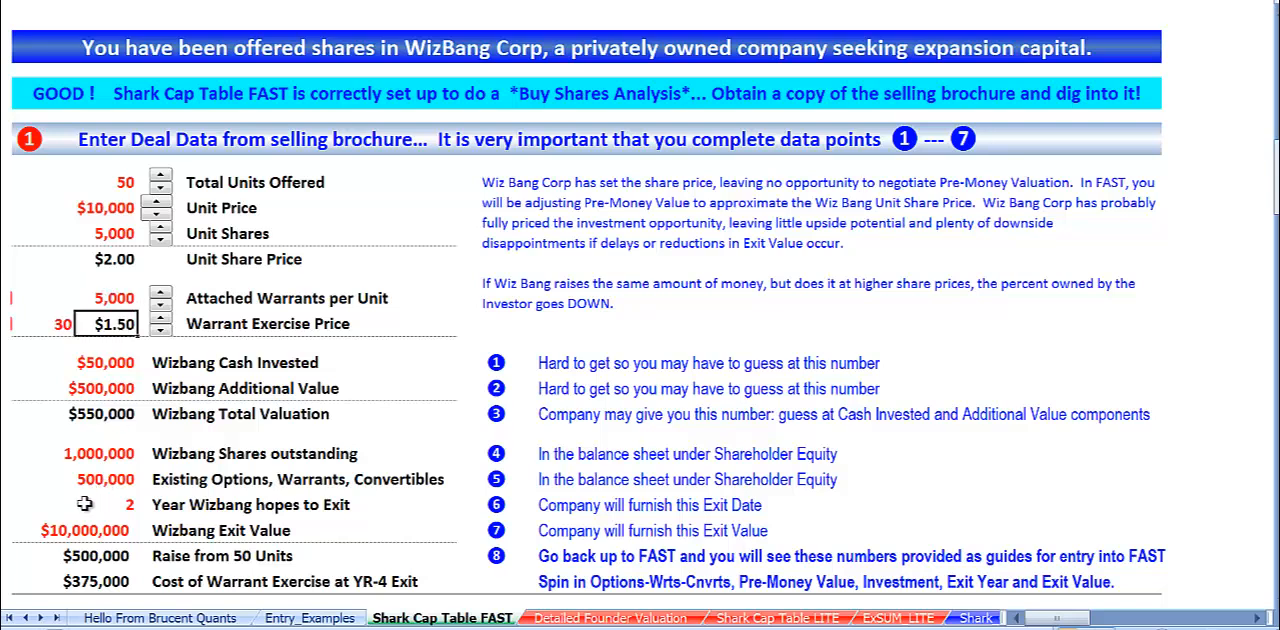
# Examine Wizbang's cash invested, additional value, total valuation, shares outstanding and existing options, warrants and convertibles.
pyautogui.click(94, 366)
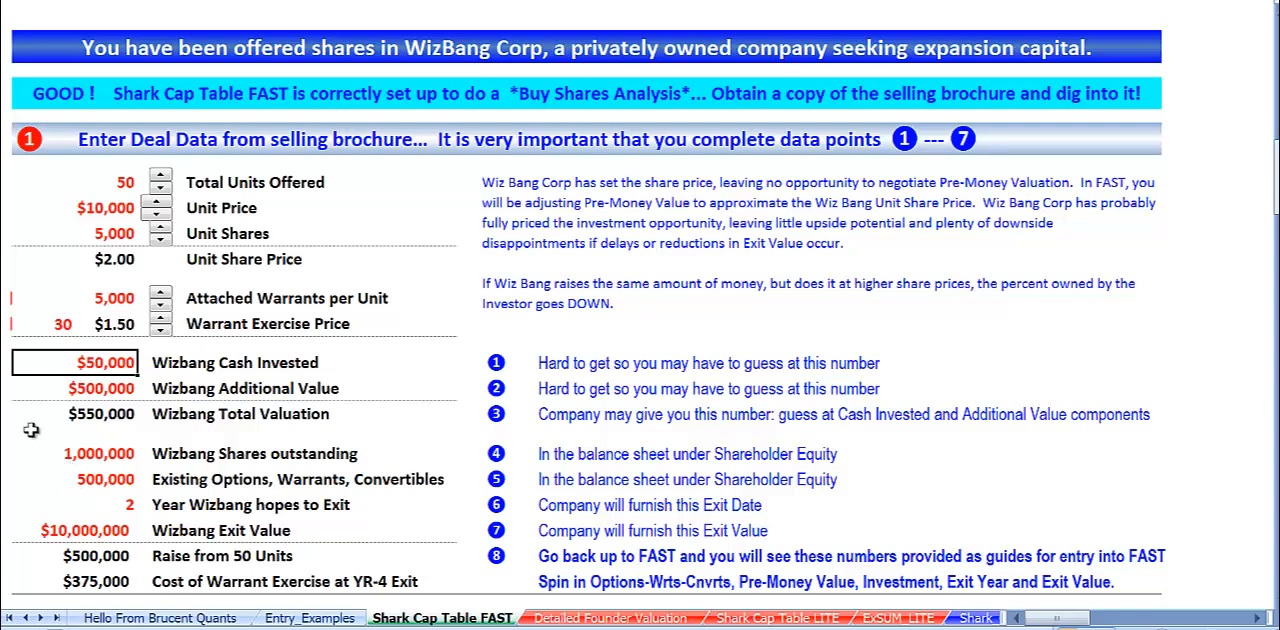
pyautogui.click(100, 390)
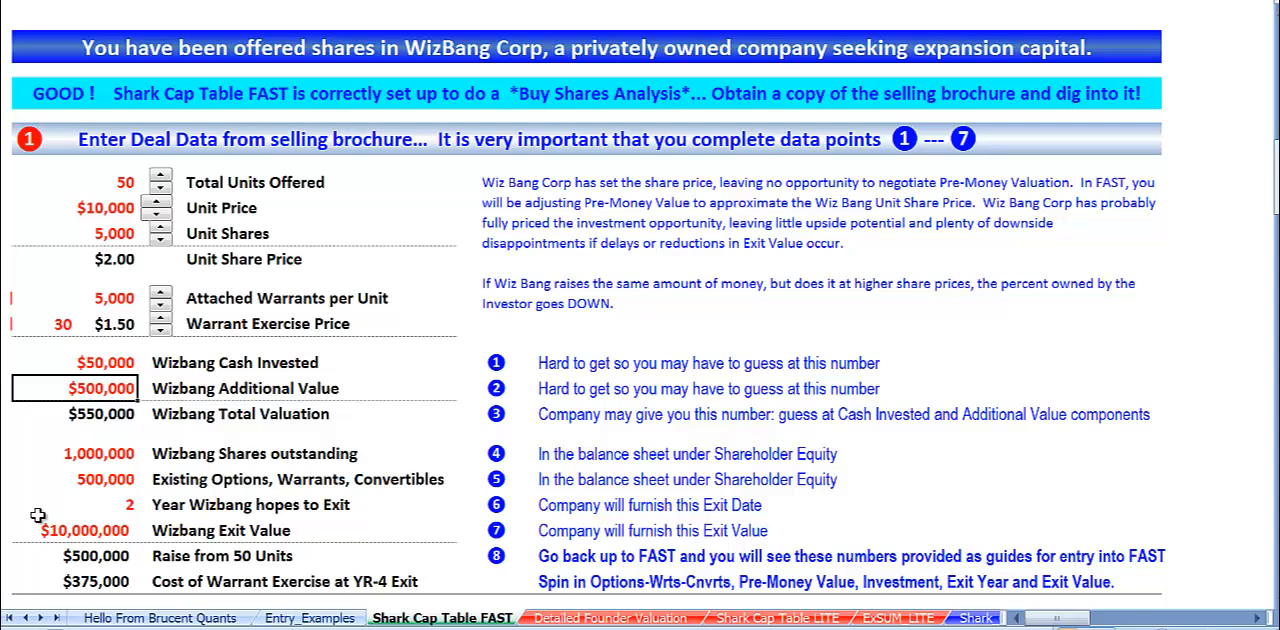
pyautogui.click(112, 416)
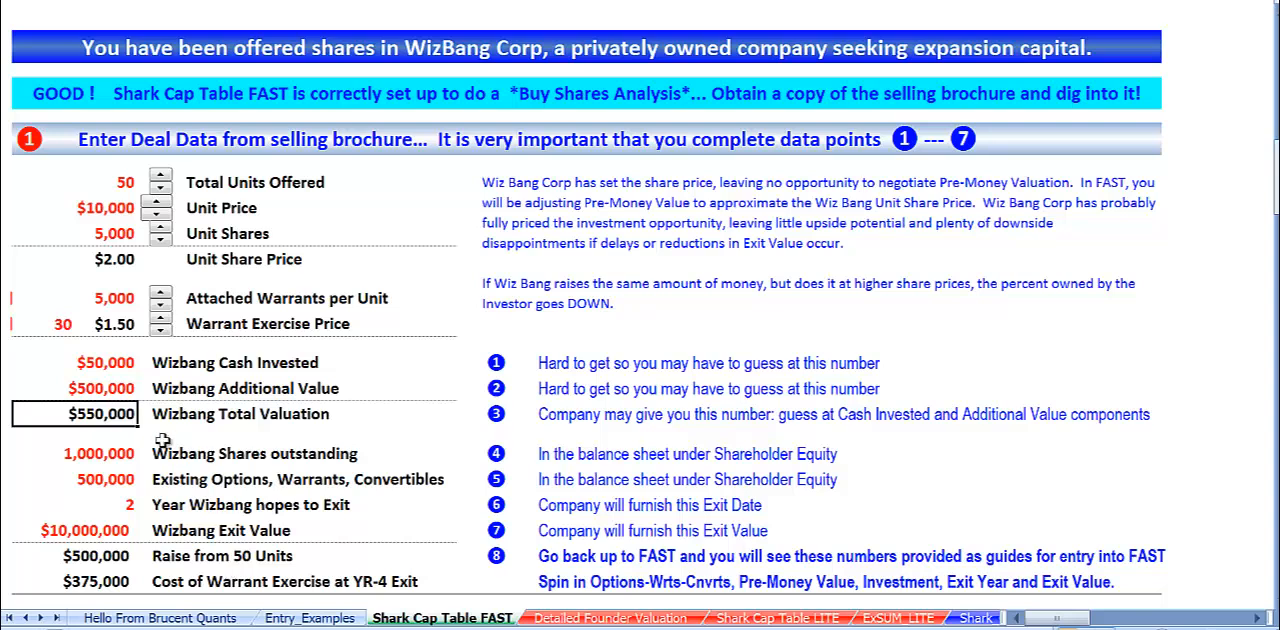
pyautogui.click(88, 460)
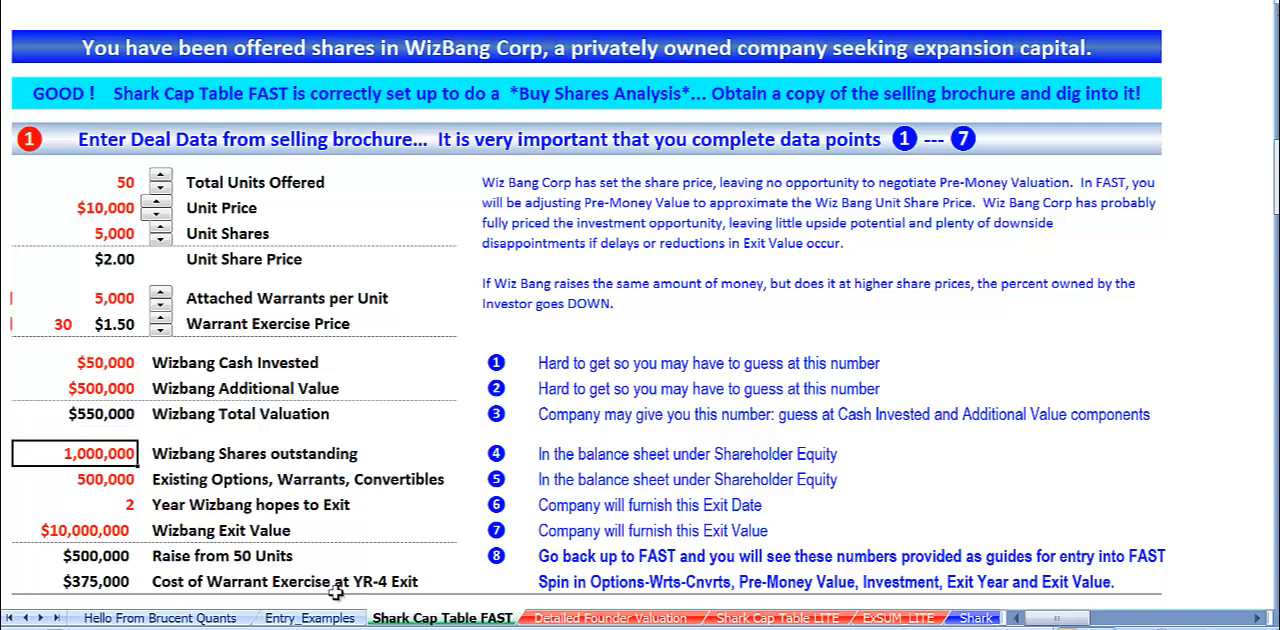
pyautogui.click(78, 480)
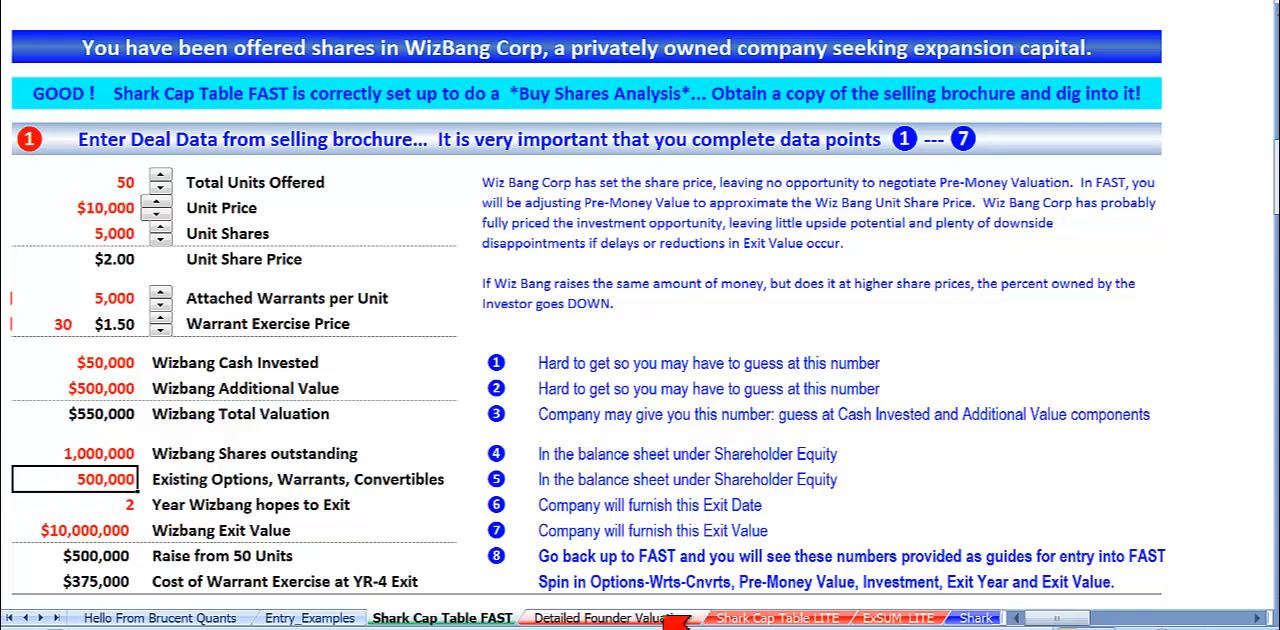
pyautogui.moveTo(100, 454); pyautogui.dragTo(100, 479)
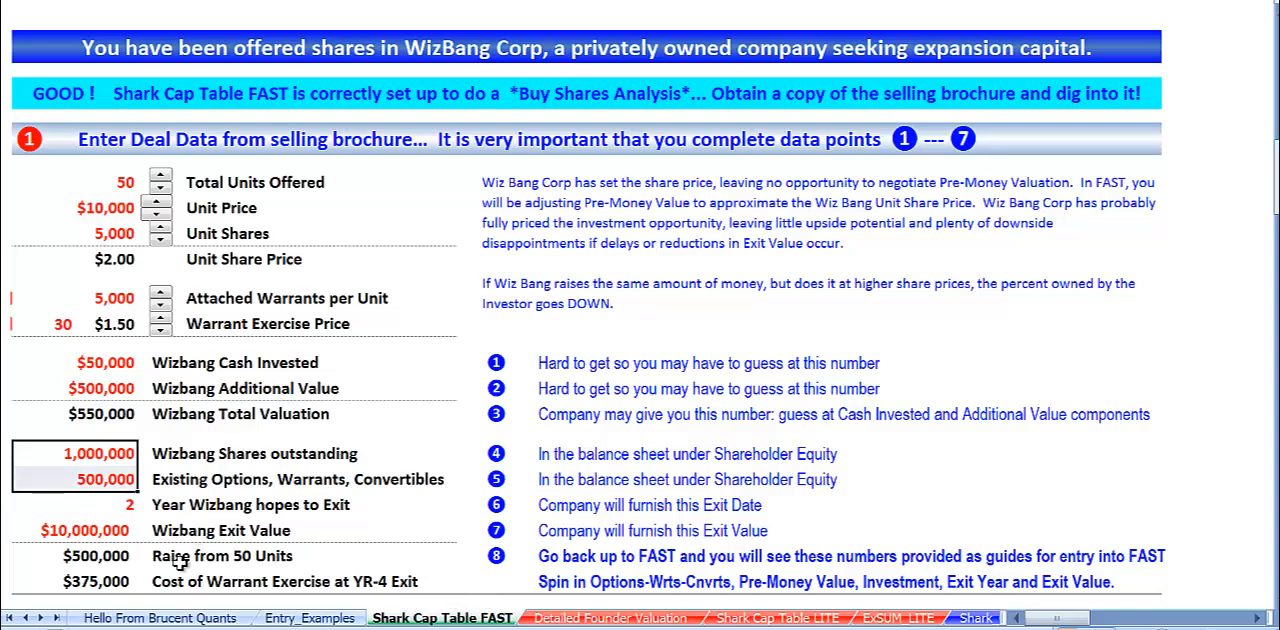
# Examine Wizbang's exit year, exit value, unit raise and warrant exercise cost, ending with the whole deal data block.
pyautogui.click(116, 506)
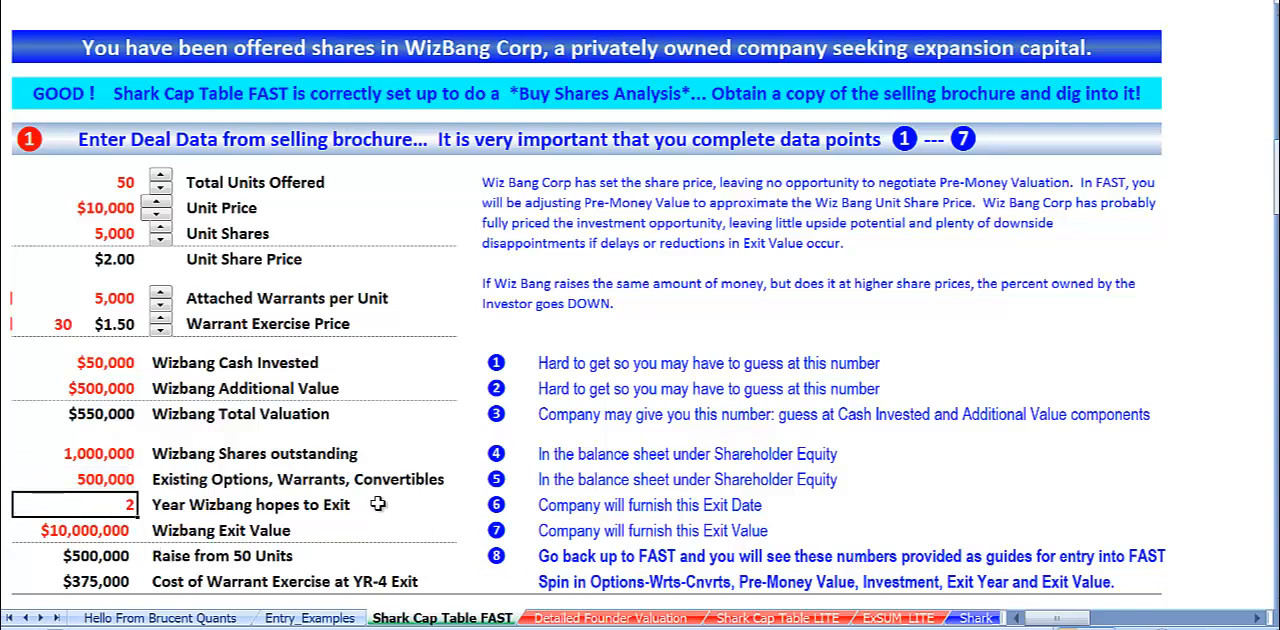
pyautogui.click(128, 538)
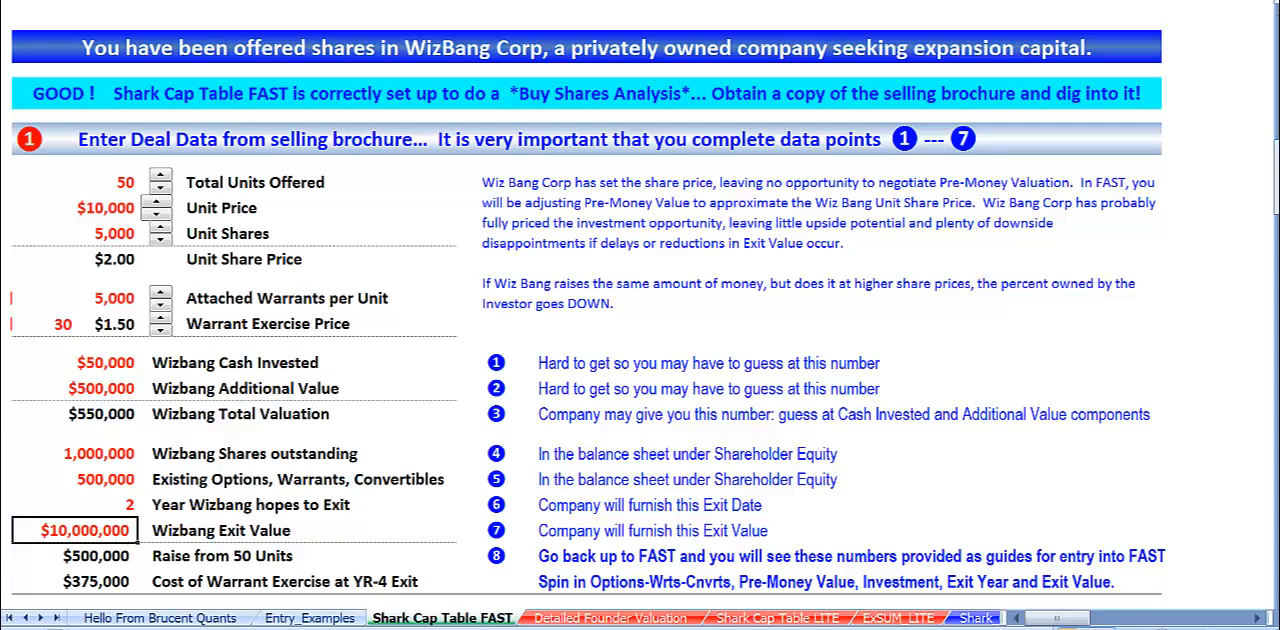
pyautogui.click(112, 559)
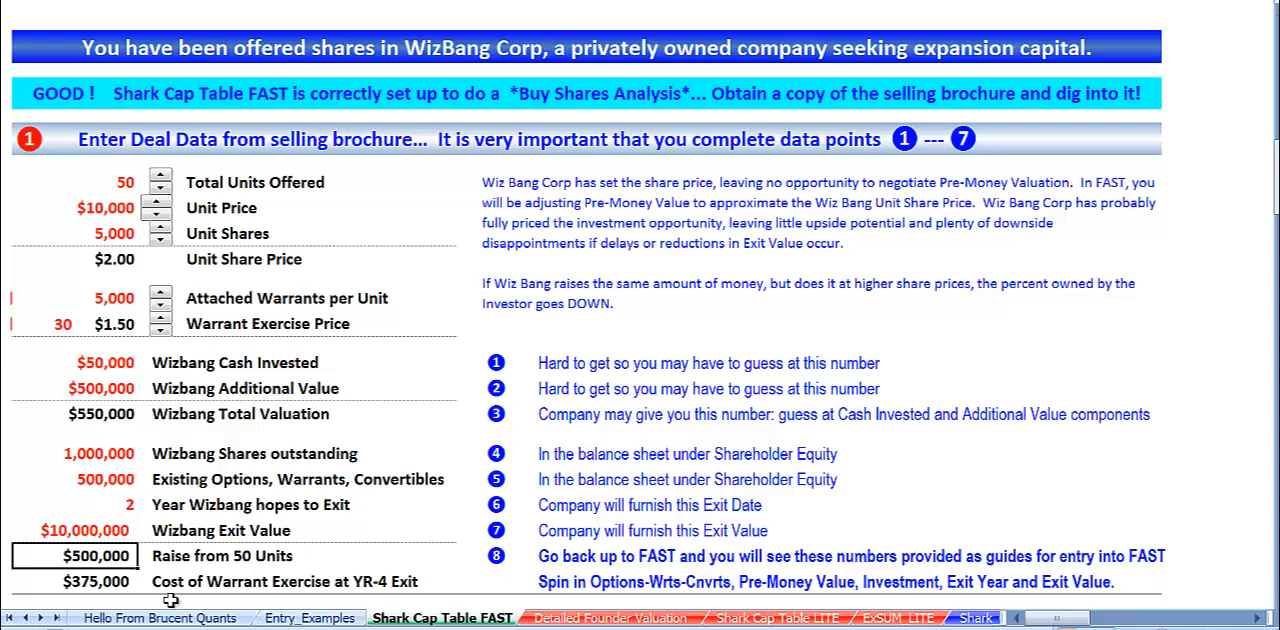
pyautogui.click(96, 584)
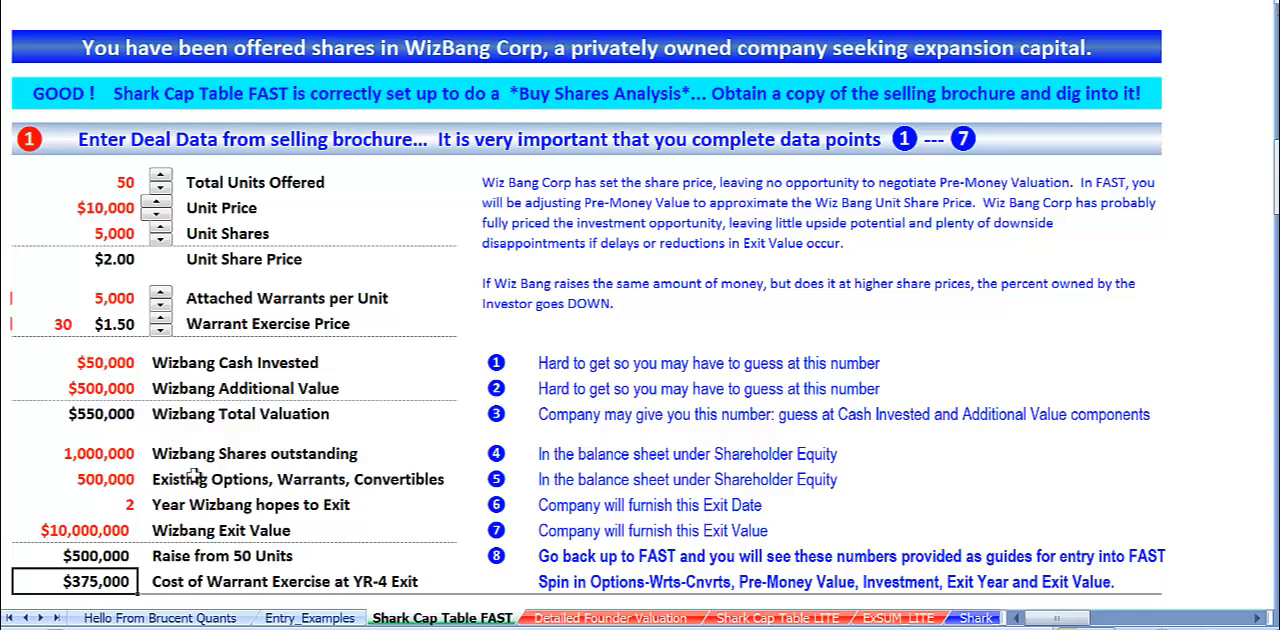
pyautogui.moveTo(38, 178)
pyautogui.mouseDown()
pyautogui.moveTo(335, 299)
pyautogui.moveTo(355, 575)
pyautogui.mouseUp()
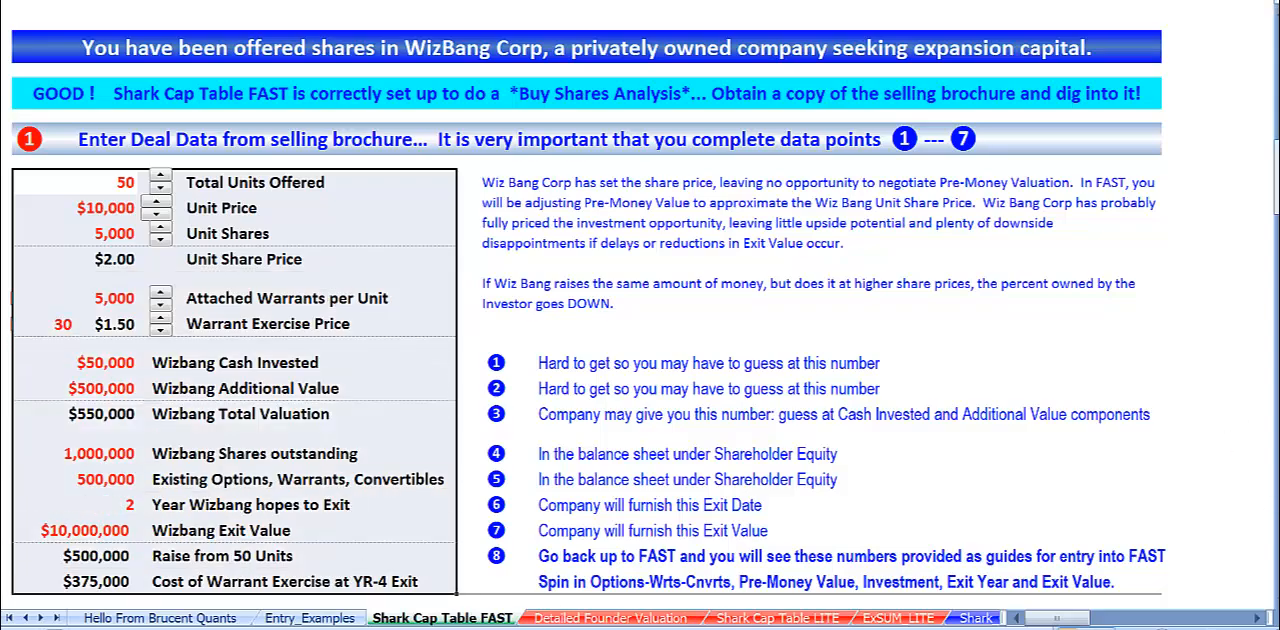
# Examine the full Offering Summary block beneath the deal data.
pyautogui.scroll(-8, 1275, 590)
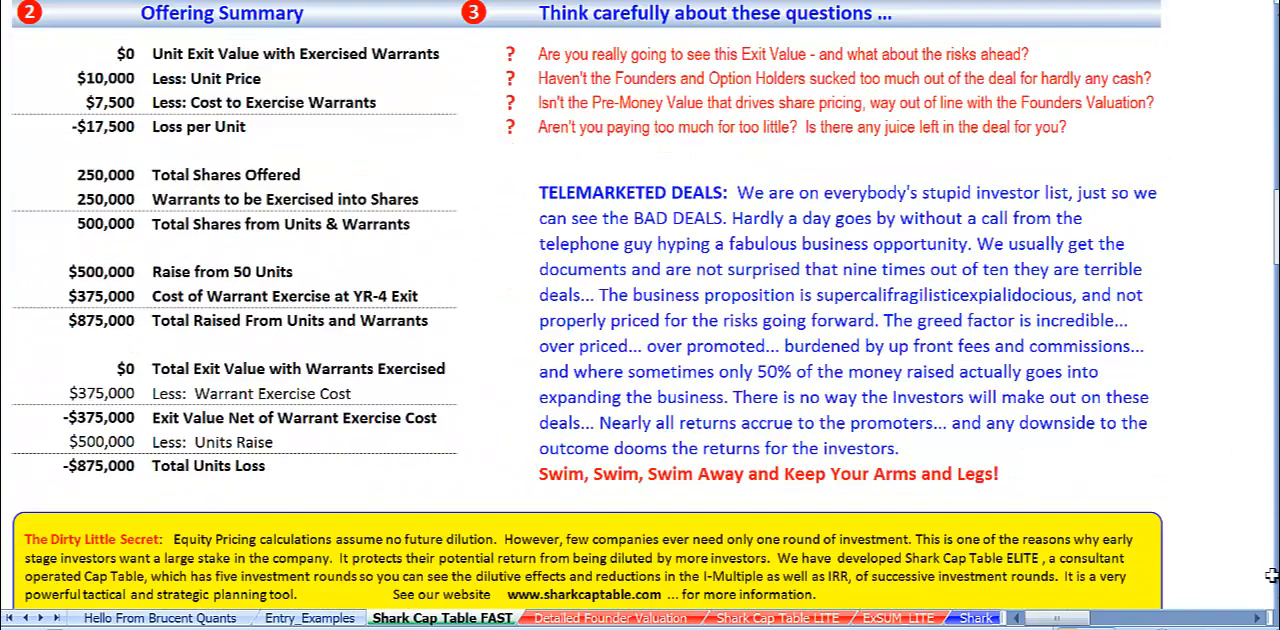
pyautogui.moveTo(46, 55)
pyautogui.mouseDown()
pyautogui.moveTo(272, 106)
pyautogui.moveTo(382, 467)
pyautogui.mouseUp()
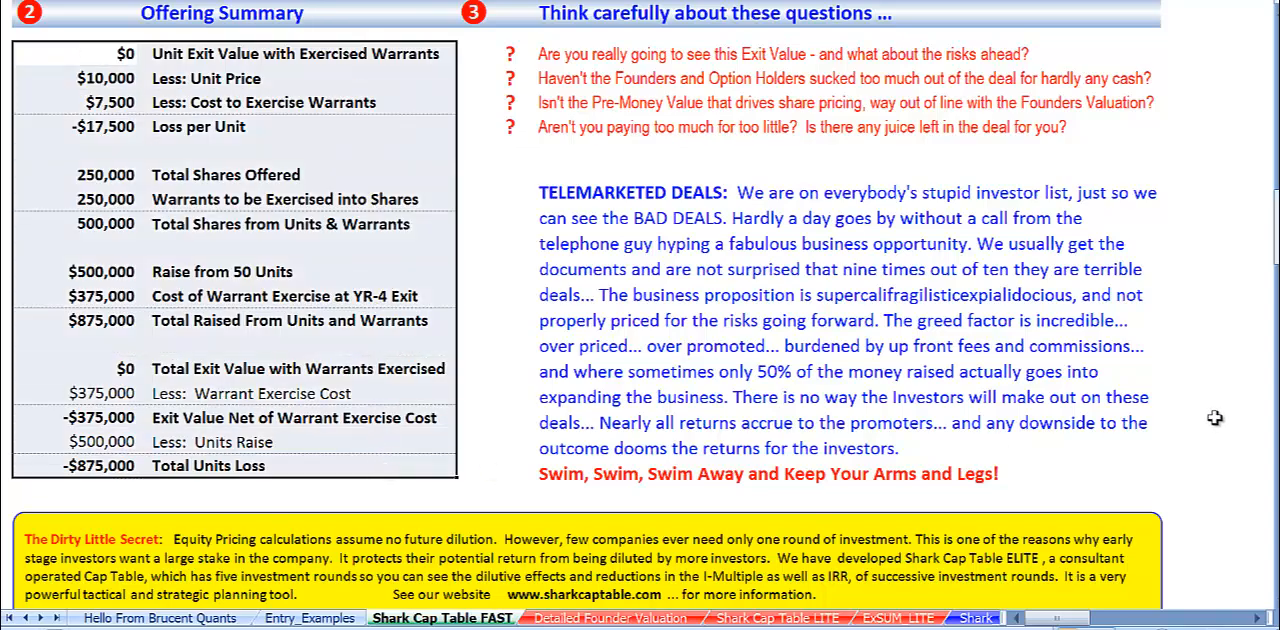
# Review the Wizbang Corp. valuation factors, from cash investment and additional value to total valuation and shares outstanding.
pyautogui.scroll(10, 1215, 418)
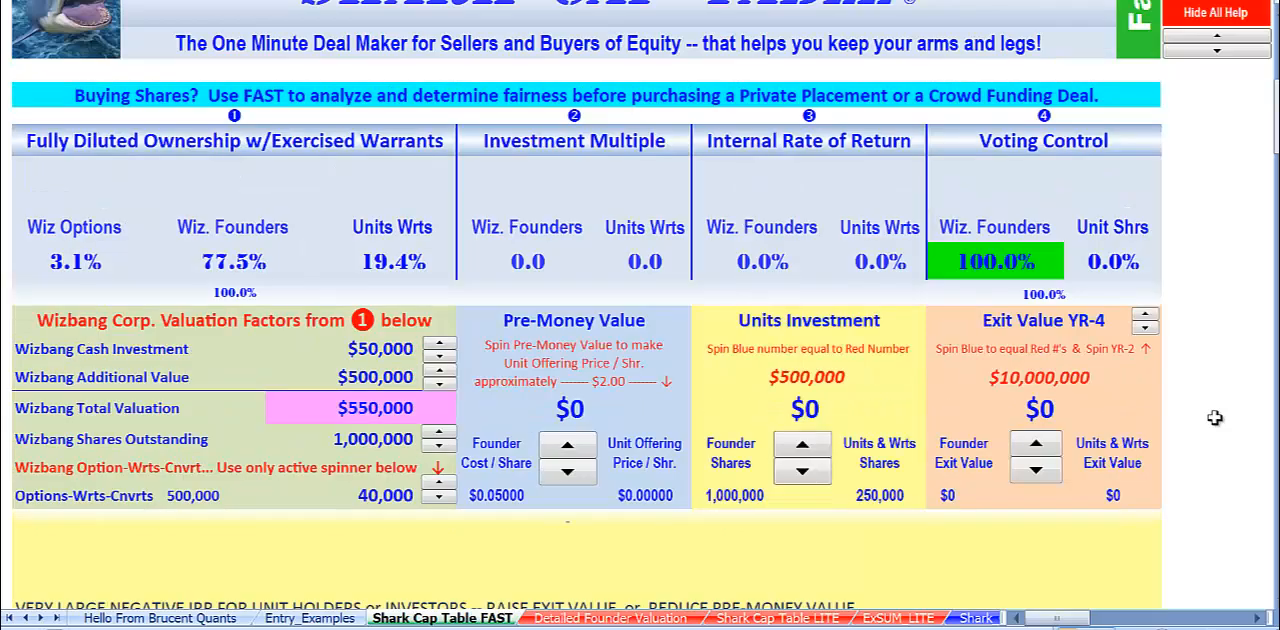
pyautogui.scroll(2, 1215, 418)
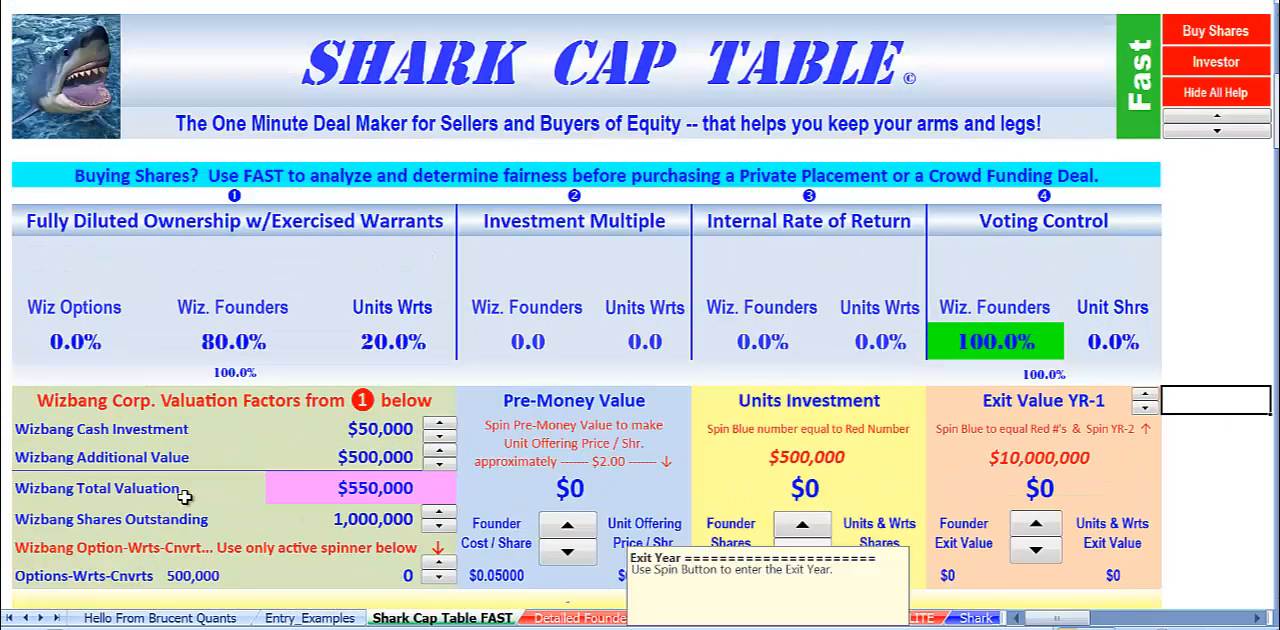
pyautogui.click(383, 428)
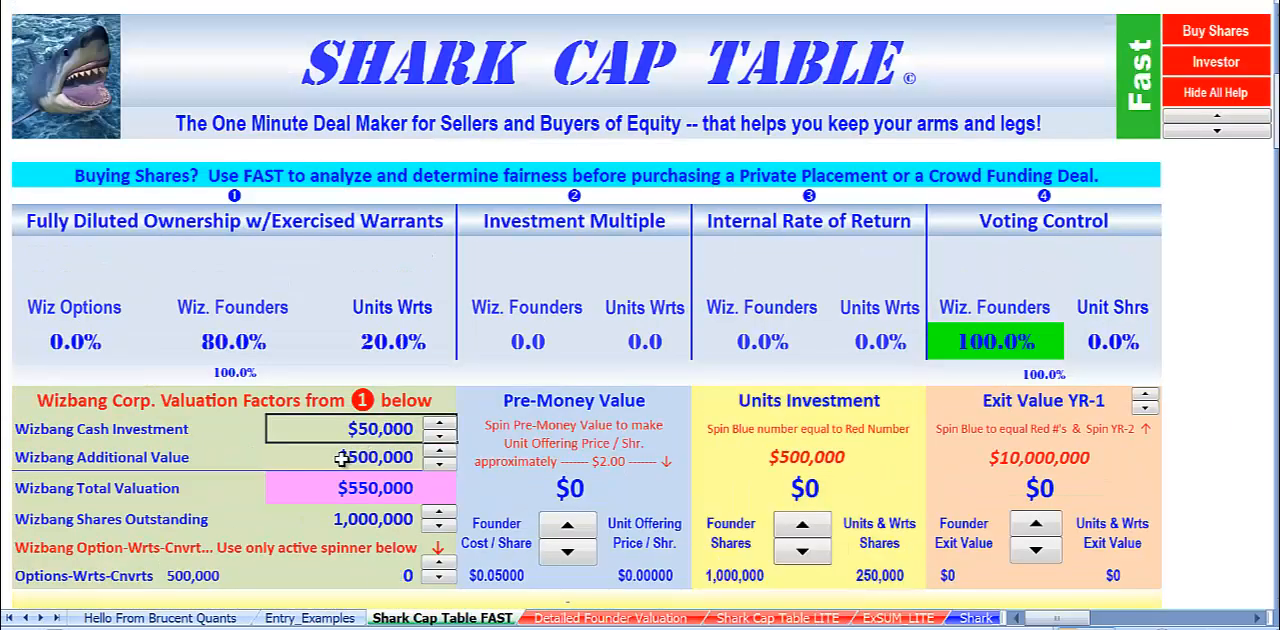
pyautogui.click(345, 457)
pyautogui.click(341, 487)
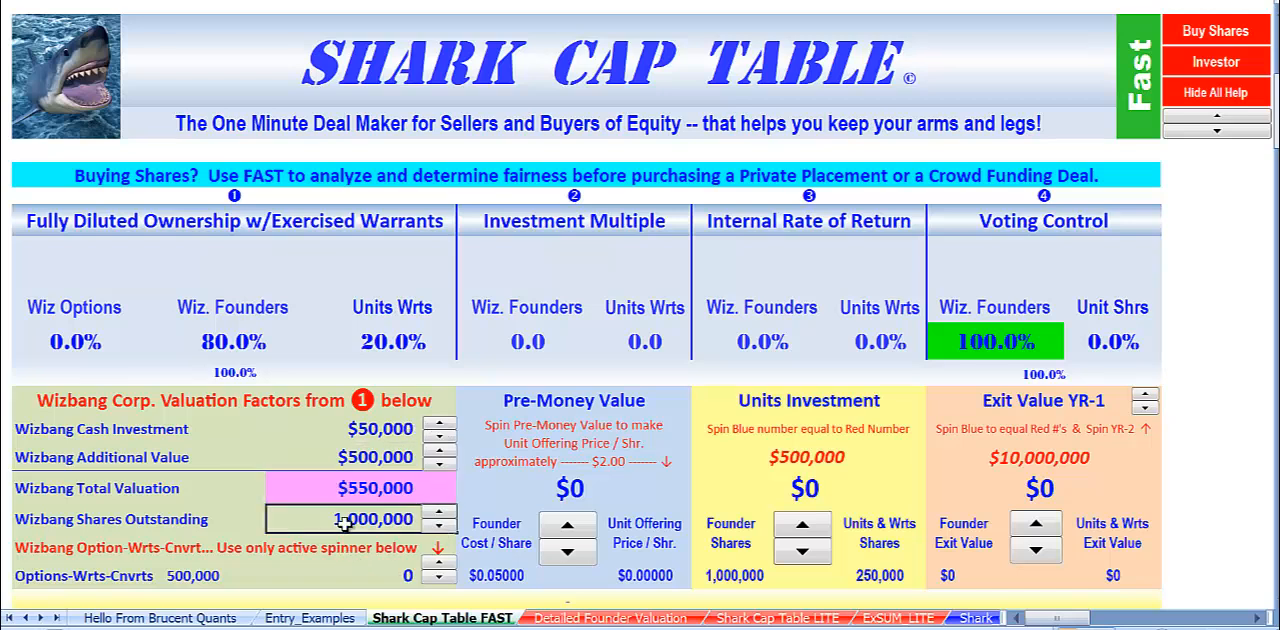
pyautogui.click(48, 436)
pyautogui.click(40, 464)
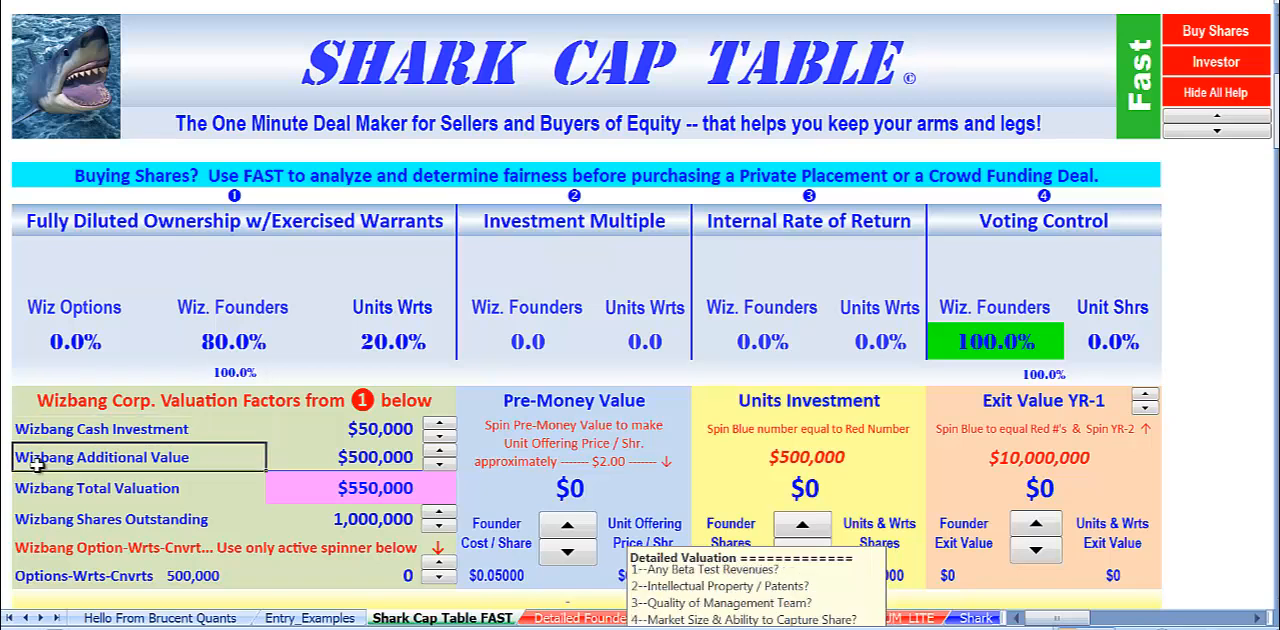
pyautogui.click(44, 488)
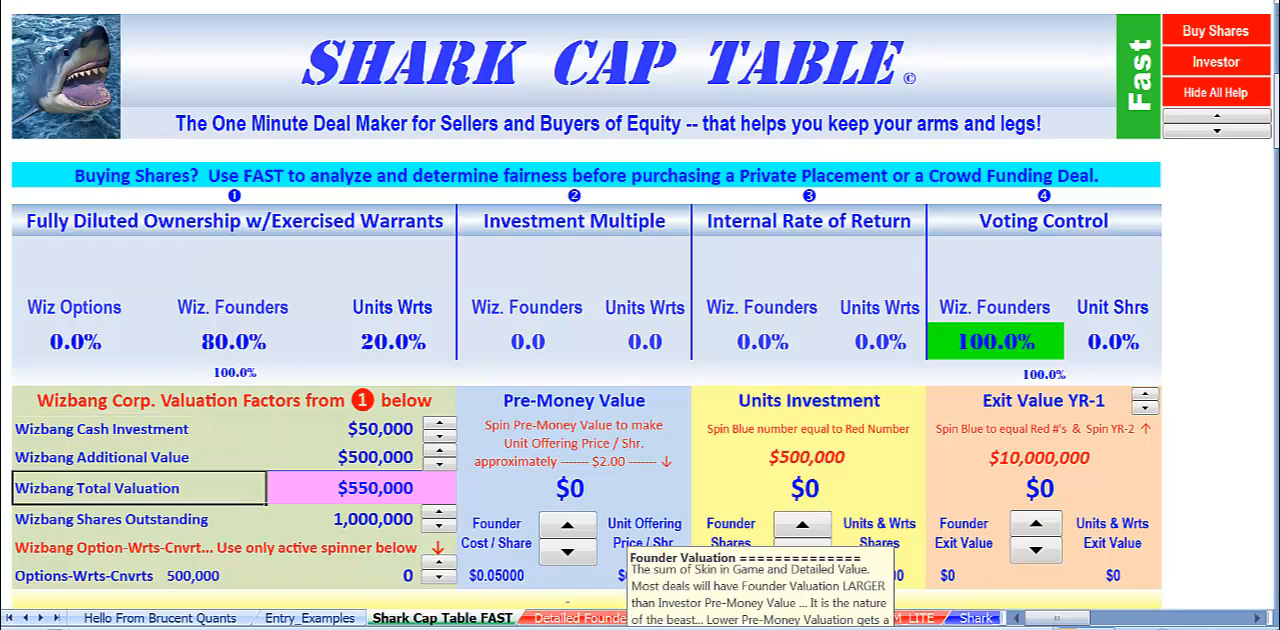
pyautogui.click(30, 522)
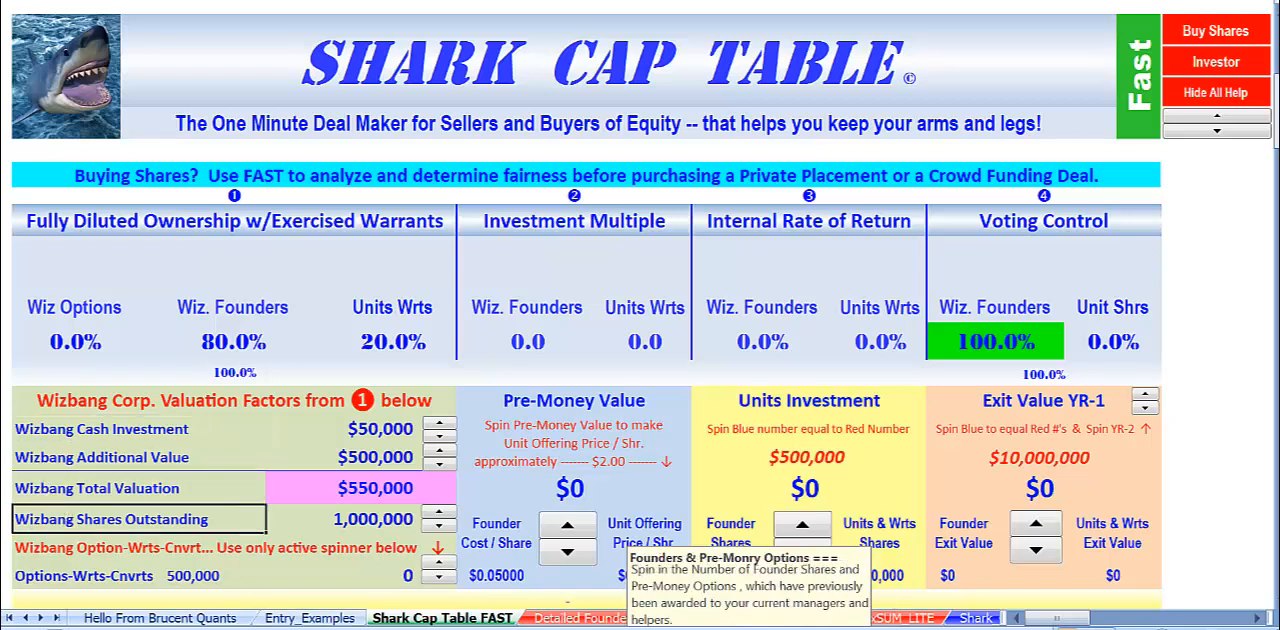
# Set Wizbang's options, warrants and convertibles to 500,000.
pyautogui.click(376, 572)
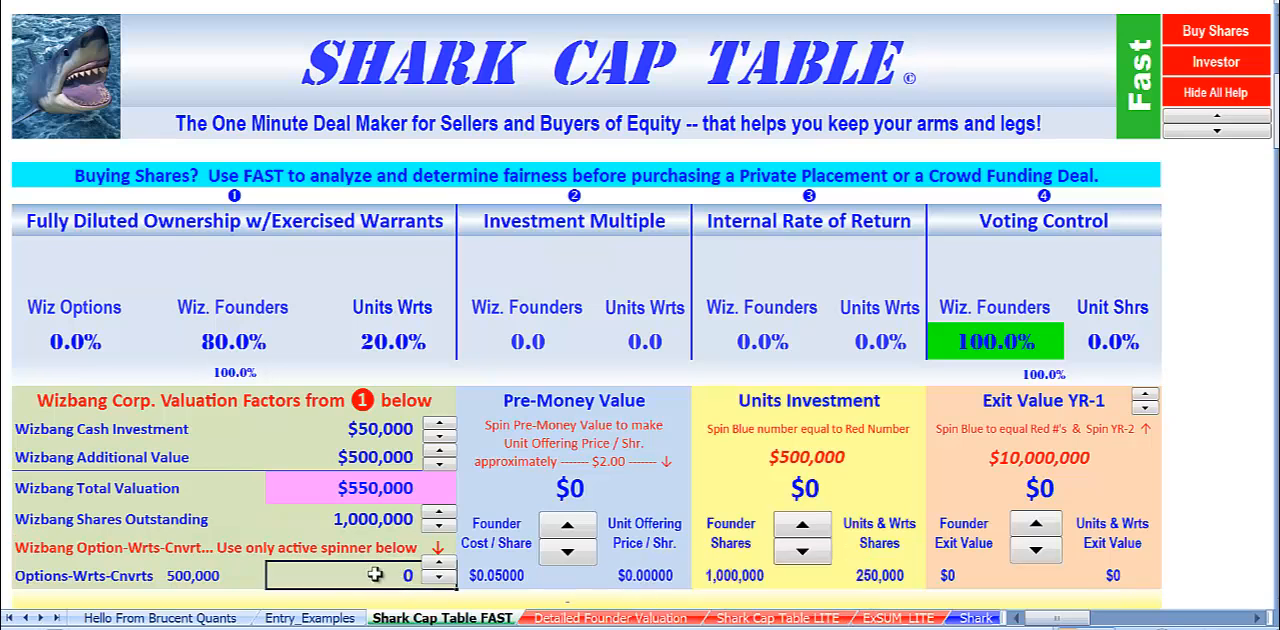
pyautogui.click(184, 579)
pyautogui.click(437, 566)
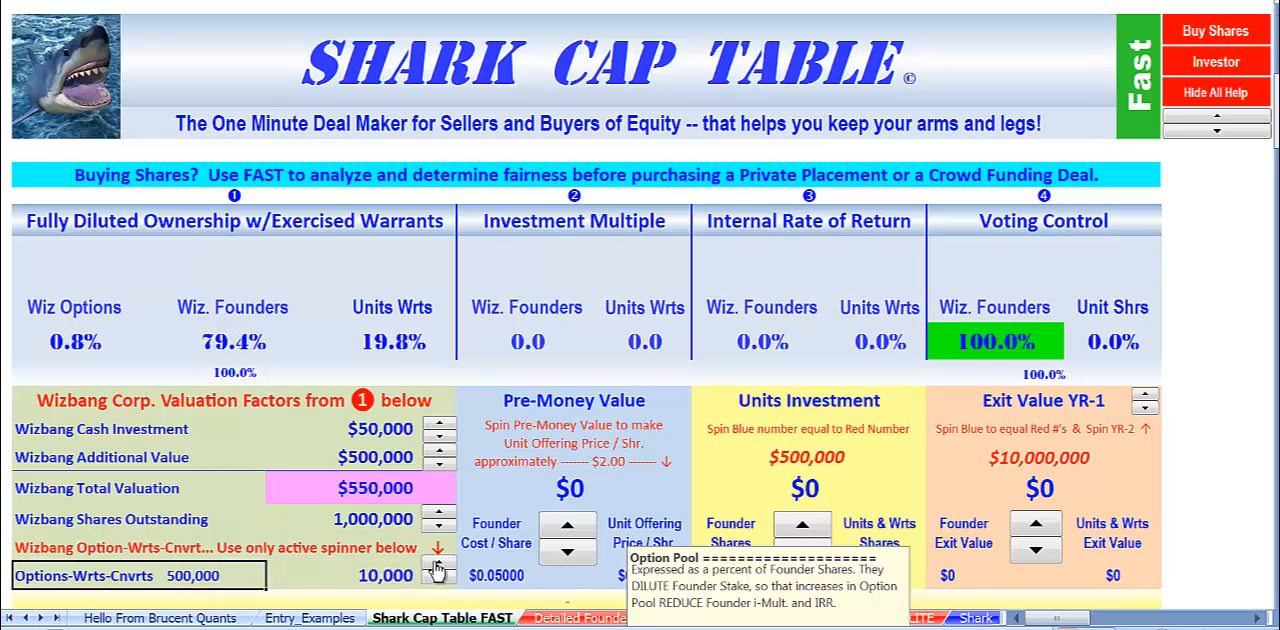
pyautogui.click(437, 566)
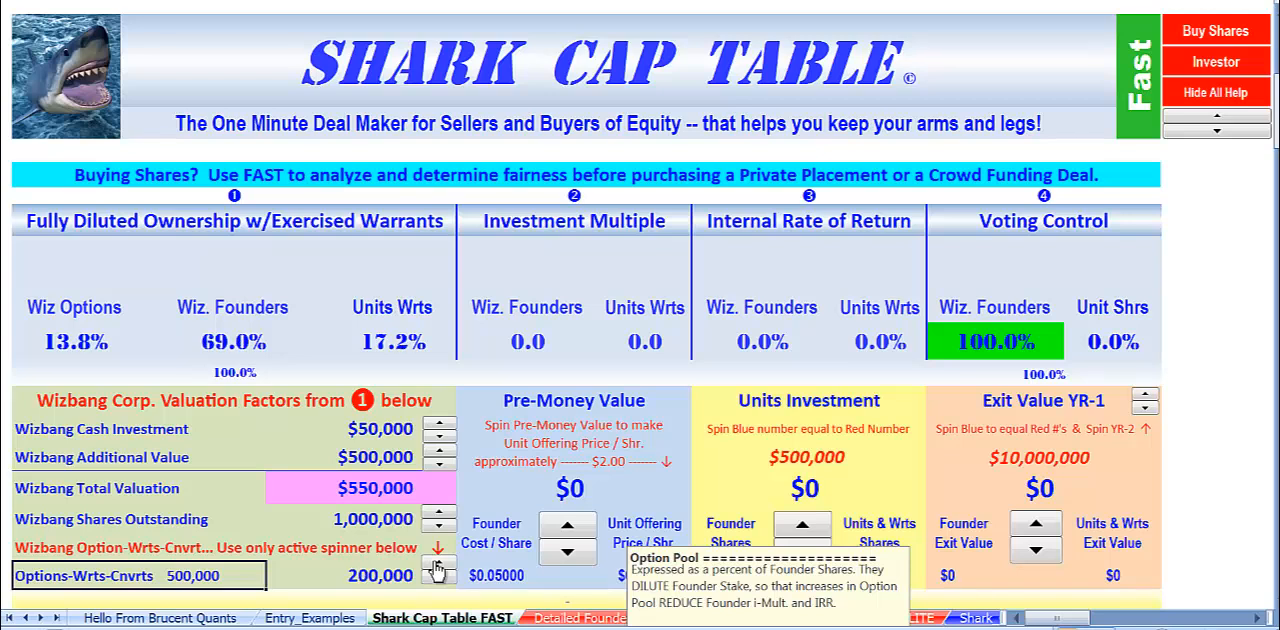
pyautogui.click(437, 566)
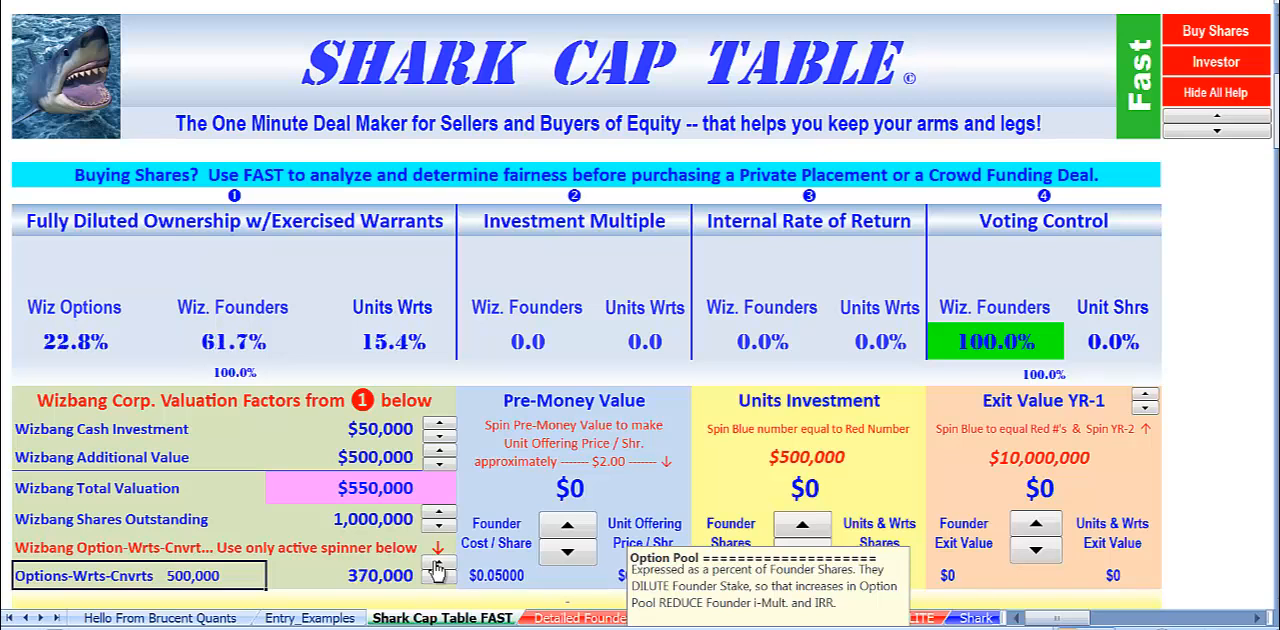
pyautogui.click(437, 566)
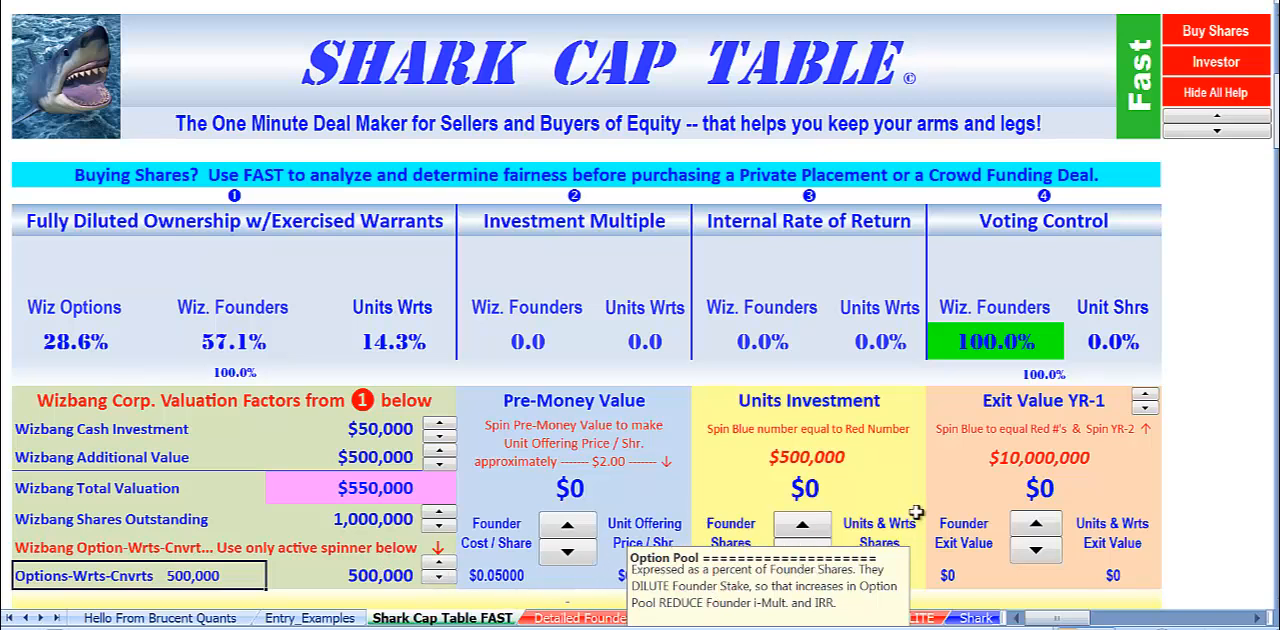
# Set the exit value to $10,000,000 and the exit year to YR-2.
pyautogui.click(1032, 524)
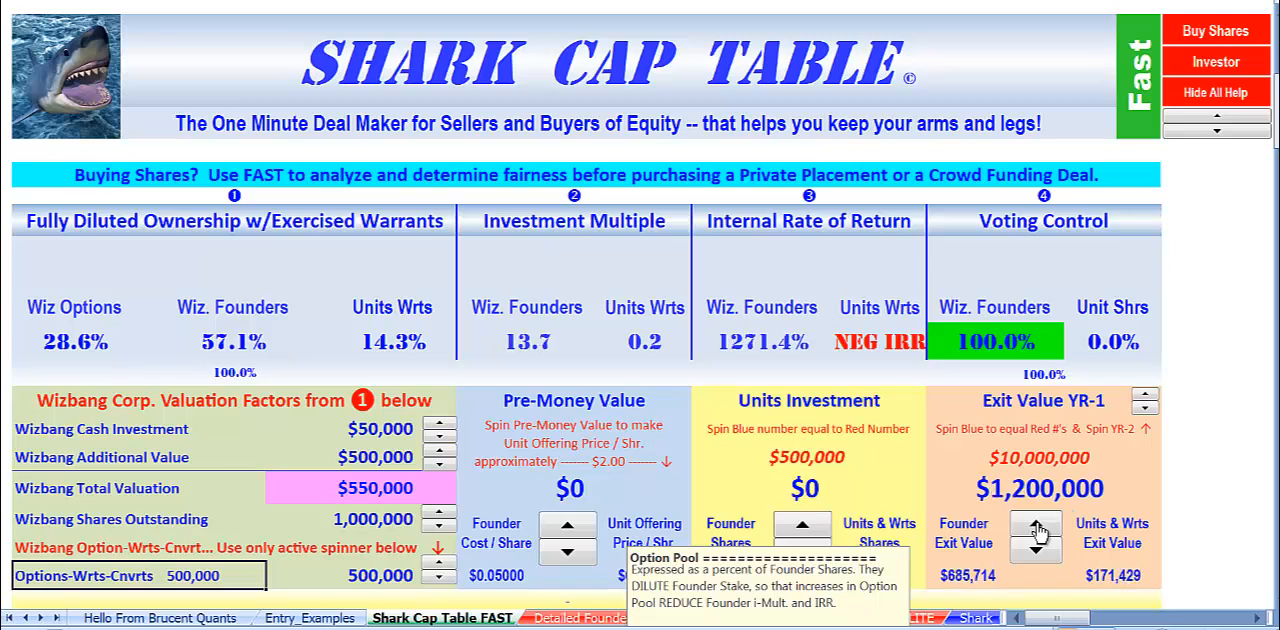
pyautogui.moveTo(1037, 528); pyautogui.dragTo(1037, 528)
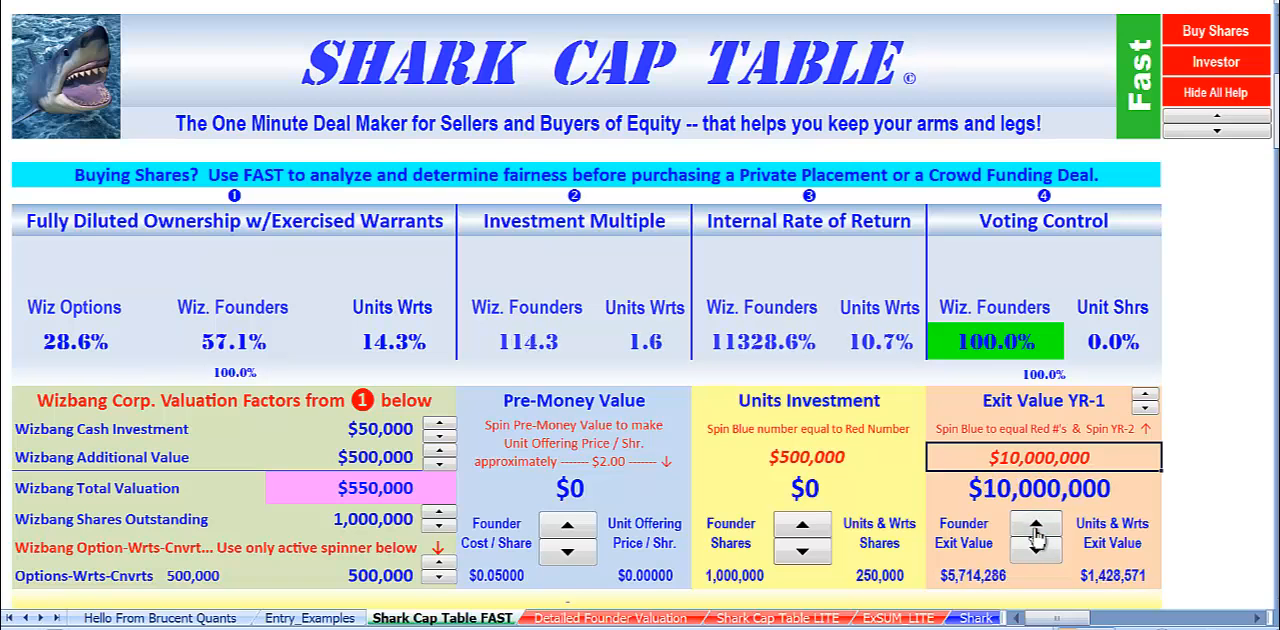
pyautogui.click(1146, 398)
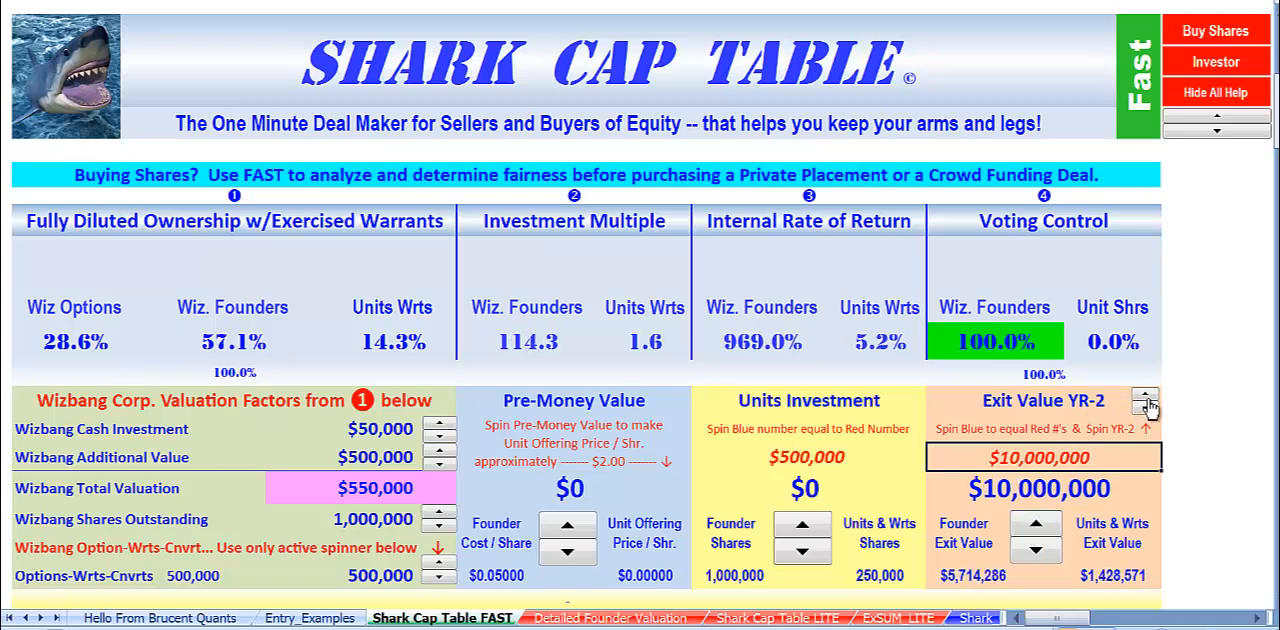
# Set the Units Investment to $500,000, matching its red target number.
pyautogui.click(808, 468)
pyautogui.click(802, 530)
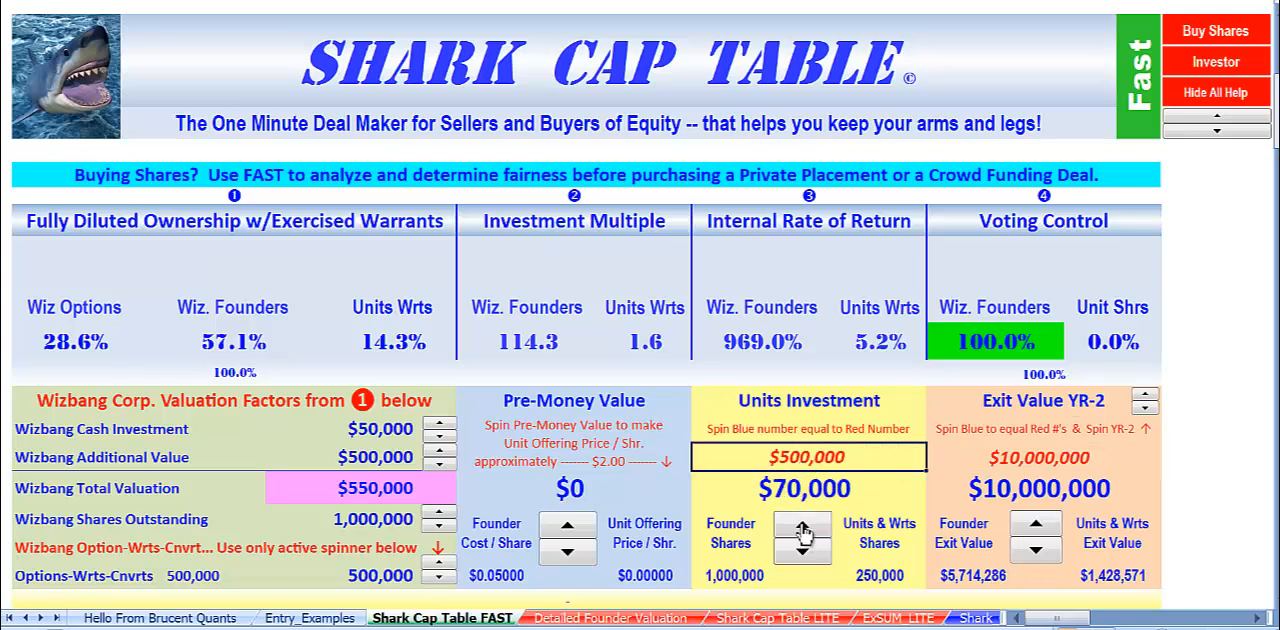
pyautogui.click(802, 528)
pyautogui.click(802, 530)
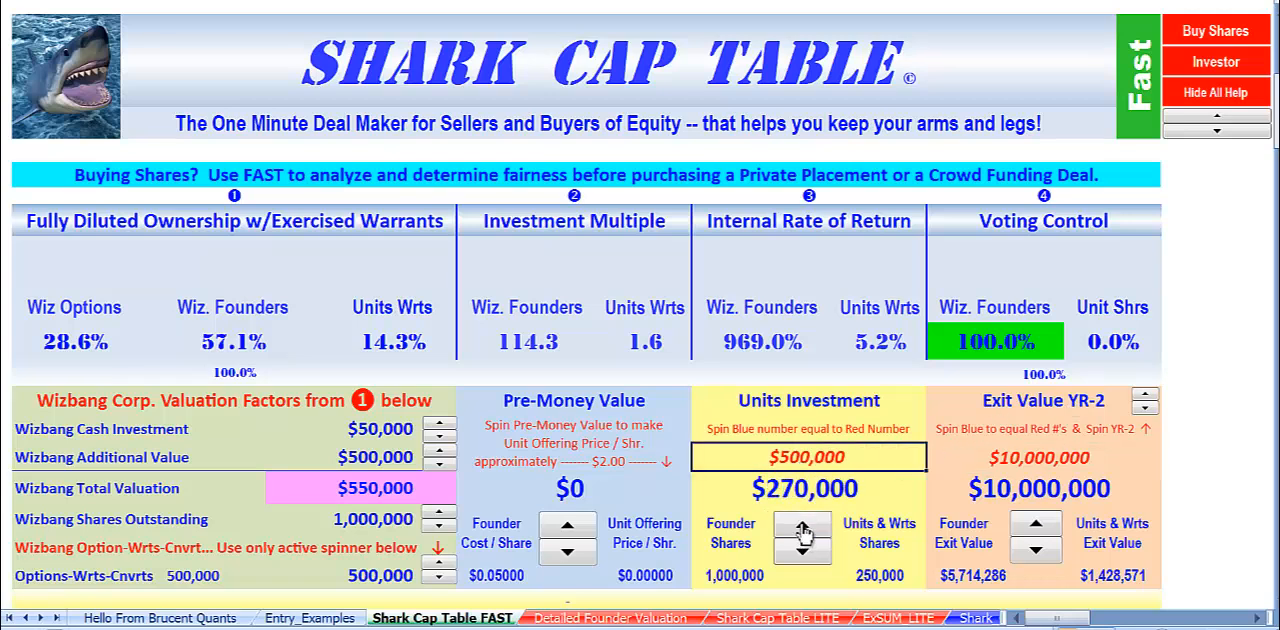
pyautogui.click(802, 530)
pyautogui.click(802, 530)
pyautogui.click(802, 530)
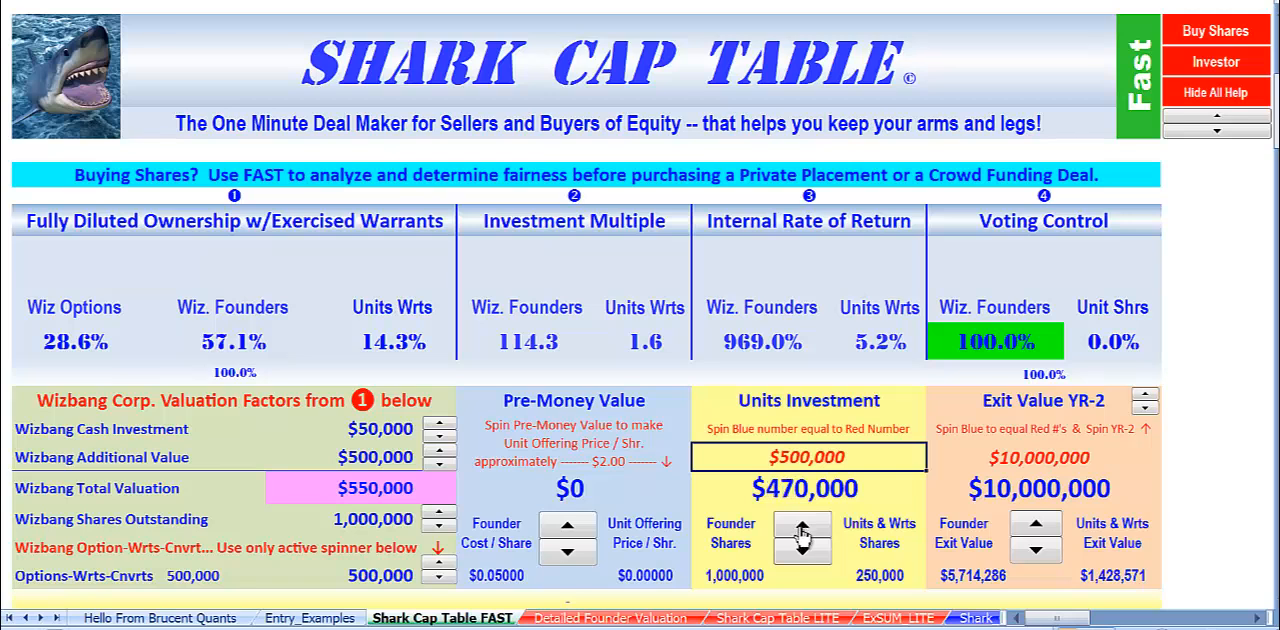
pyautogui.click(802, 530)
pyautogui.click(802, 530)
pyautogui.click(812, 553)
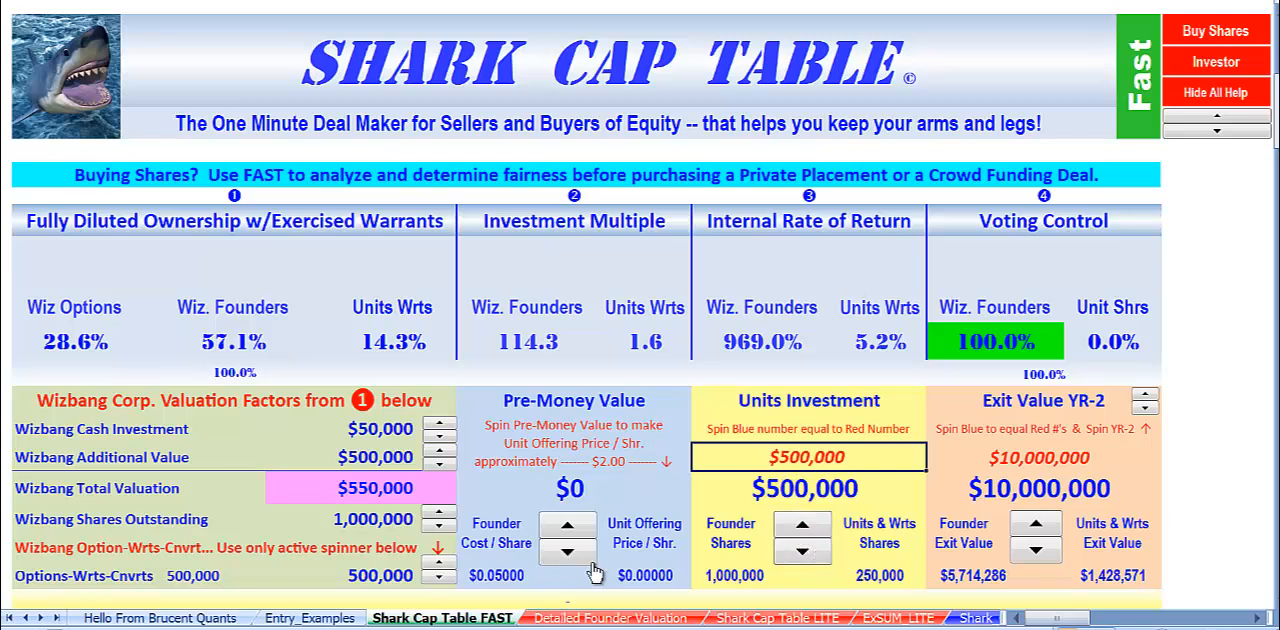
# Raise the Pre-Money Value to $3,000,000 to bring the unit offering price per share to $2.00.
pyautogui.click(645, 574)
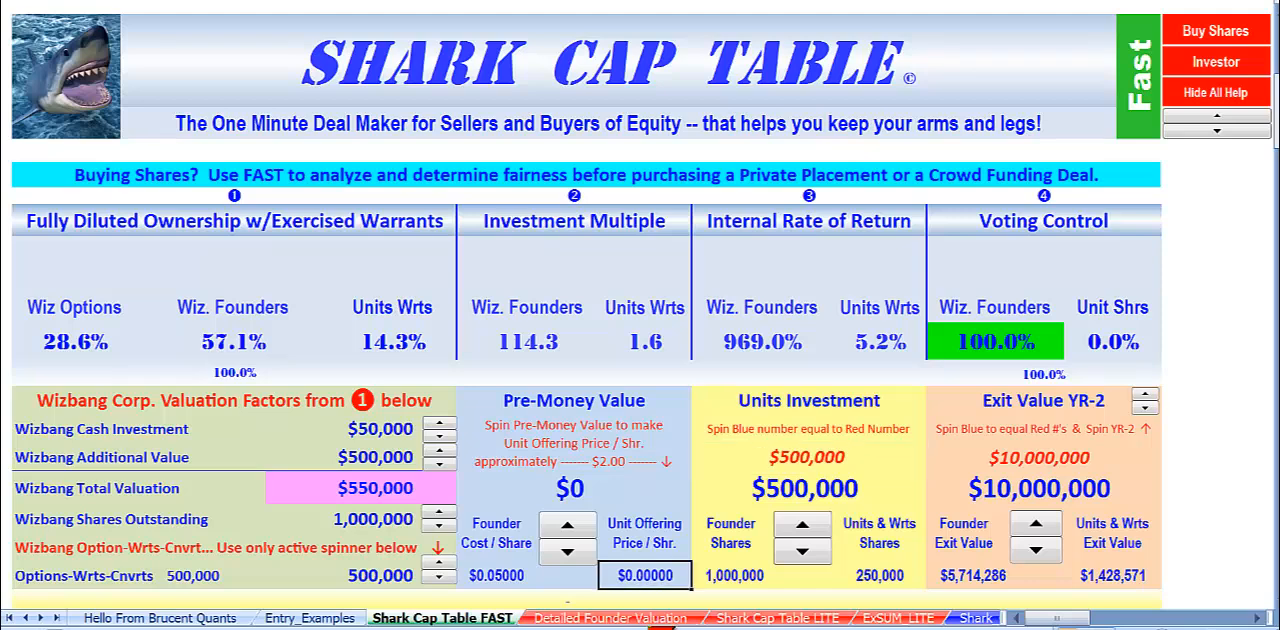
pyautogui.click(567, 528)
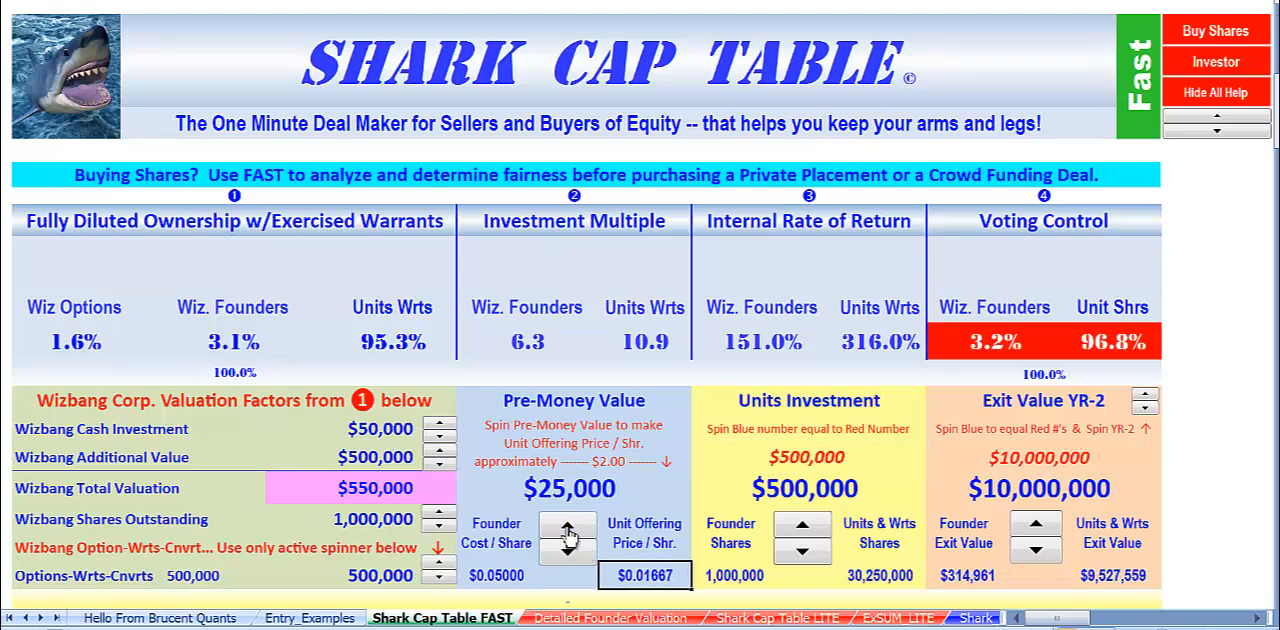
pyautogui.click(567, 528)
pyautogui.moveTo(567, 530); pyautogui.dragTo(567, 536)
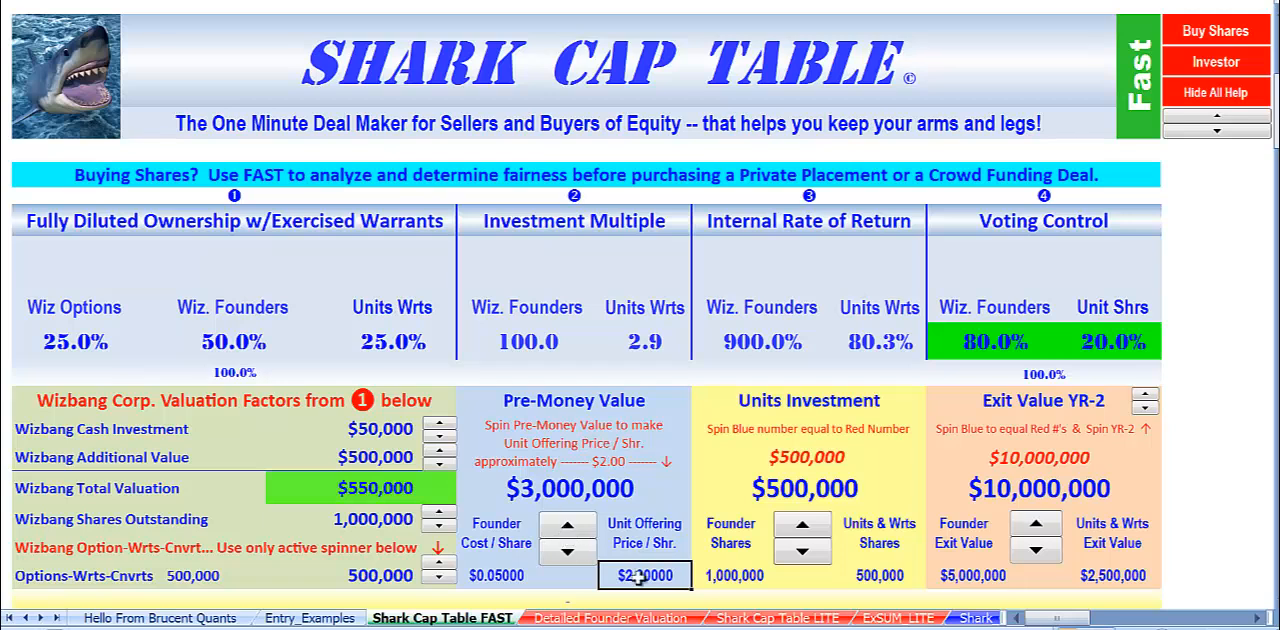
# Examine the fully diluted ownership split between Wizbang's options, the founders and the unit and warrant holders.
pyautogui.click(375, 580)
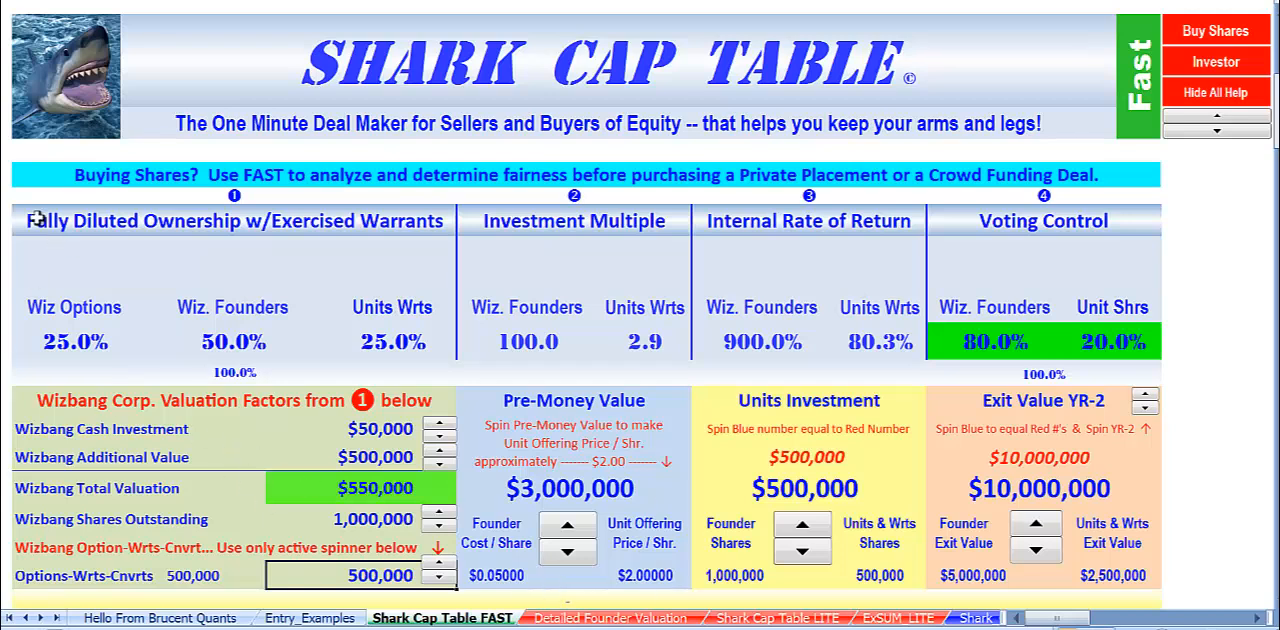
pyautogui.click(76, 222)
pyautogui.click(62, 341)
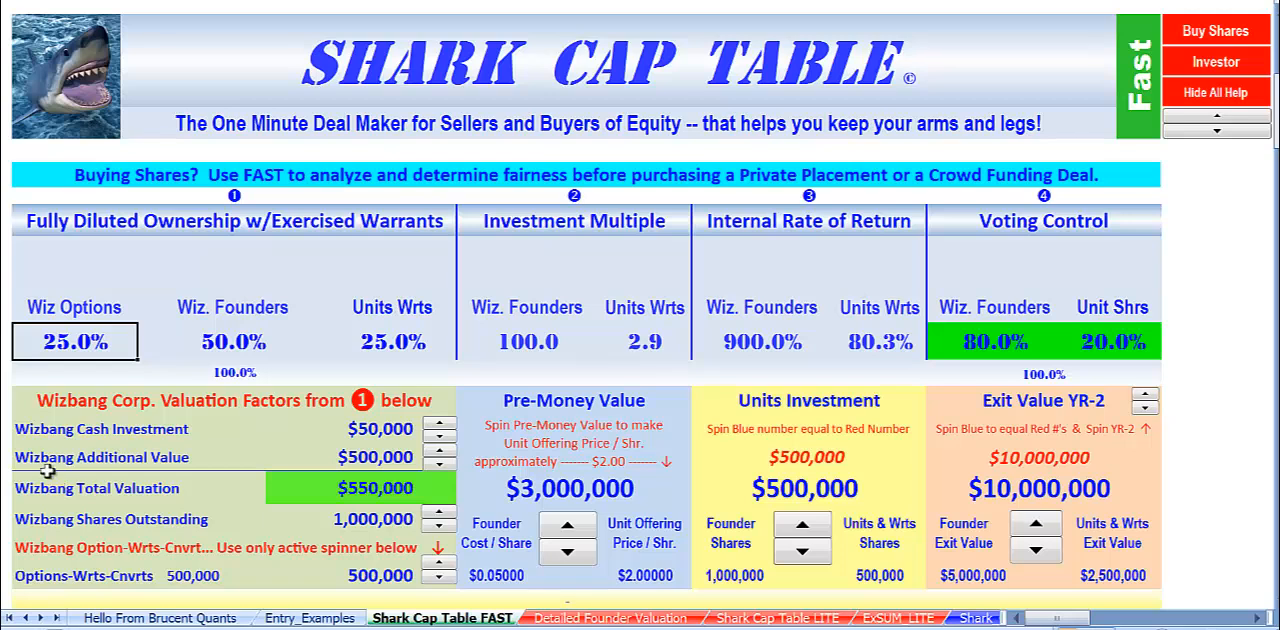
pyautogui.click(250, 342)
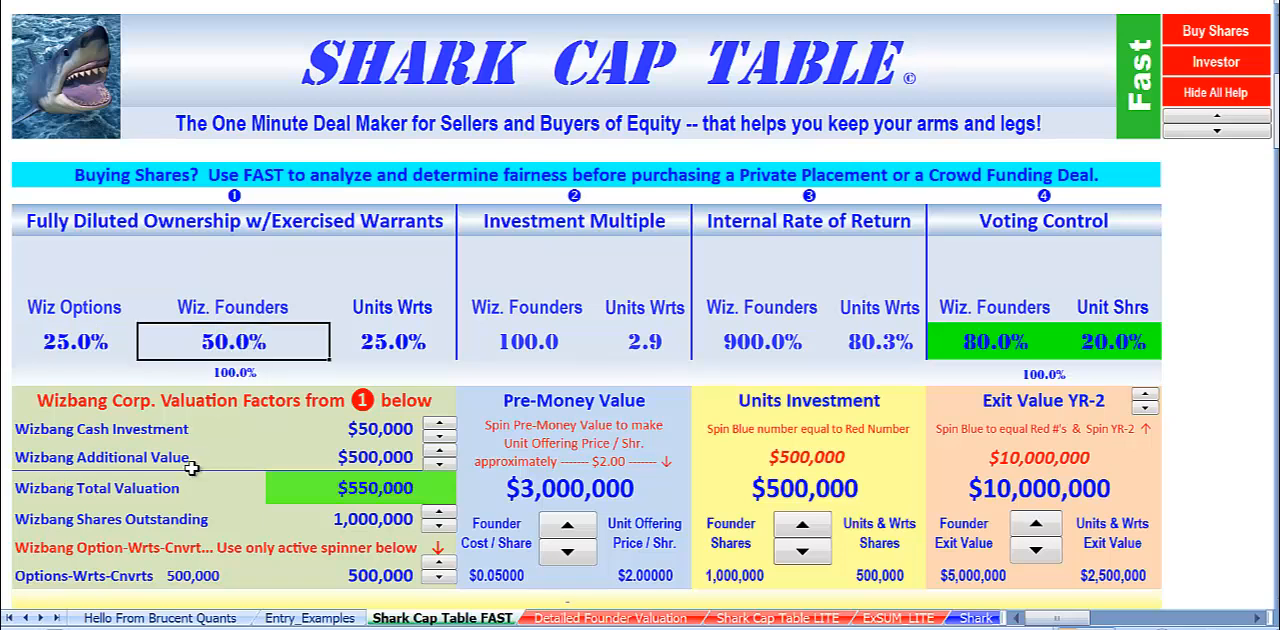
pyautogui.click(386, 345)
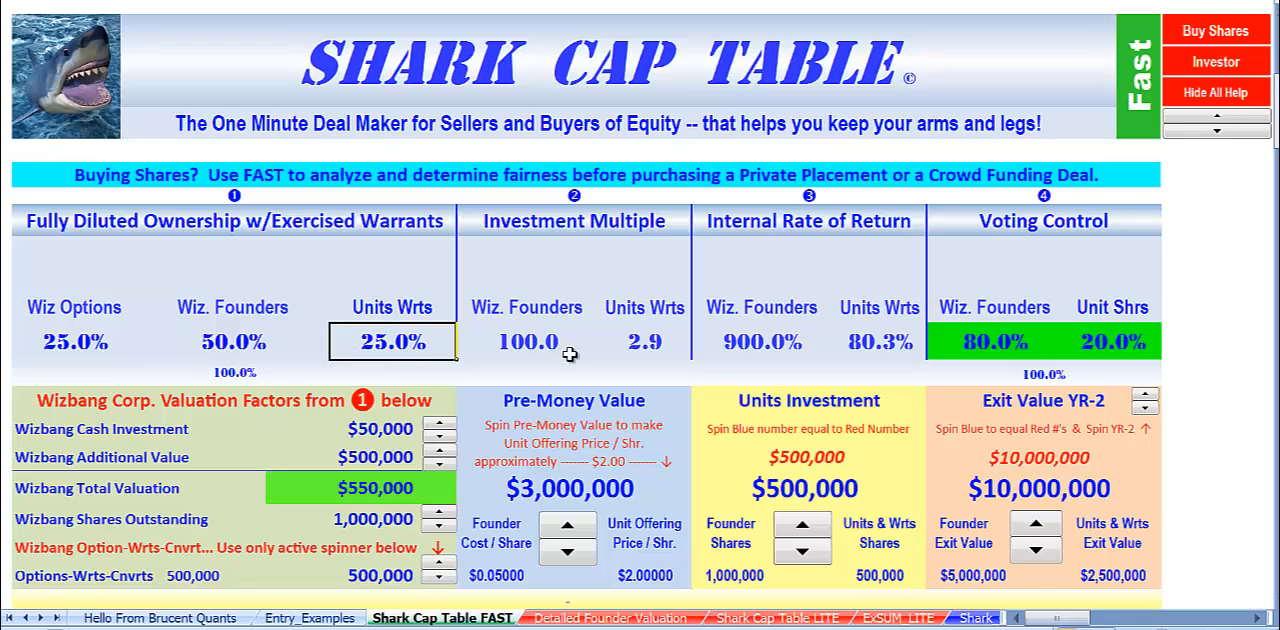
# Compare the investment multiple and internal rate of return of the founders with those of the unit and warrant holders.
pyautogui.click(570, 205)
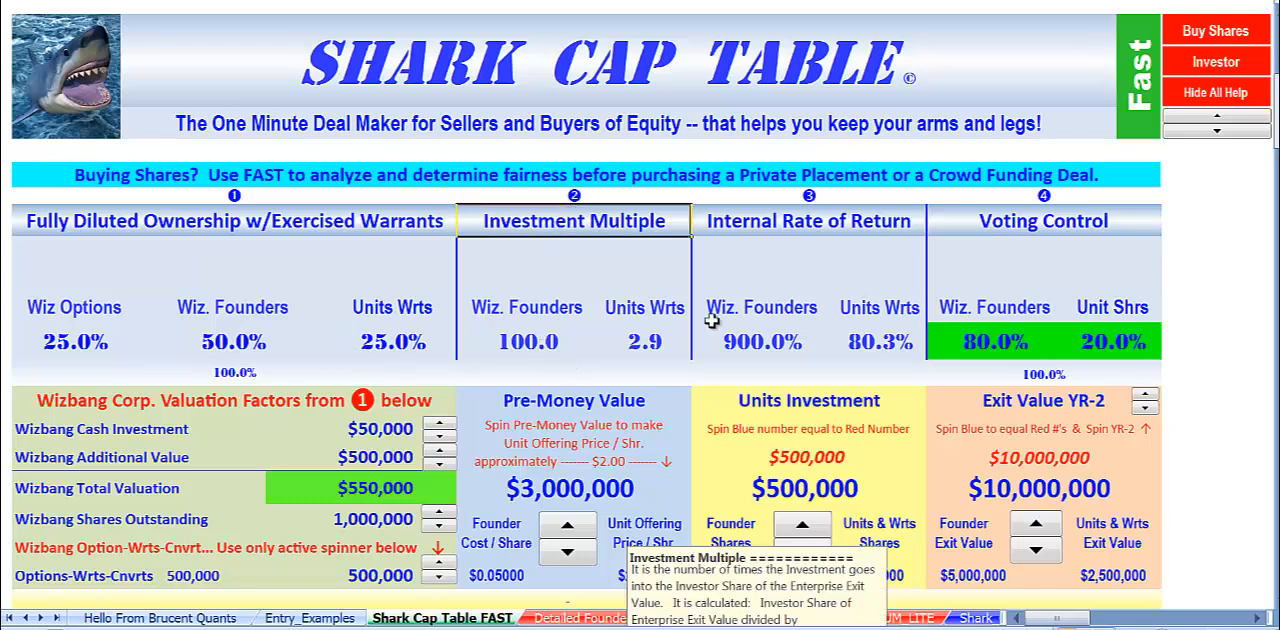
pyautogui.click(498, 341)
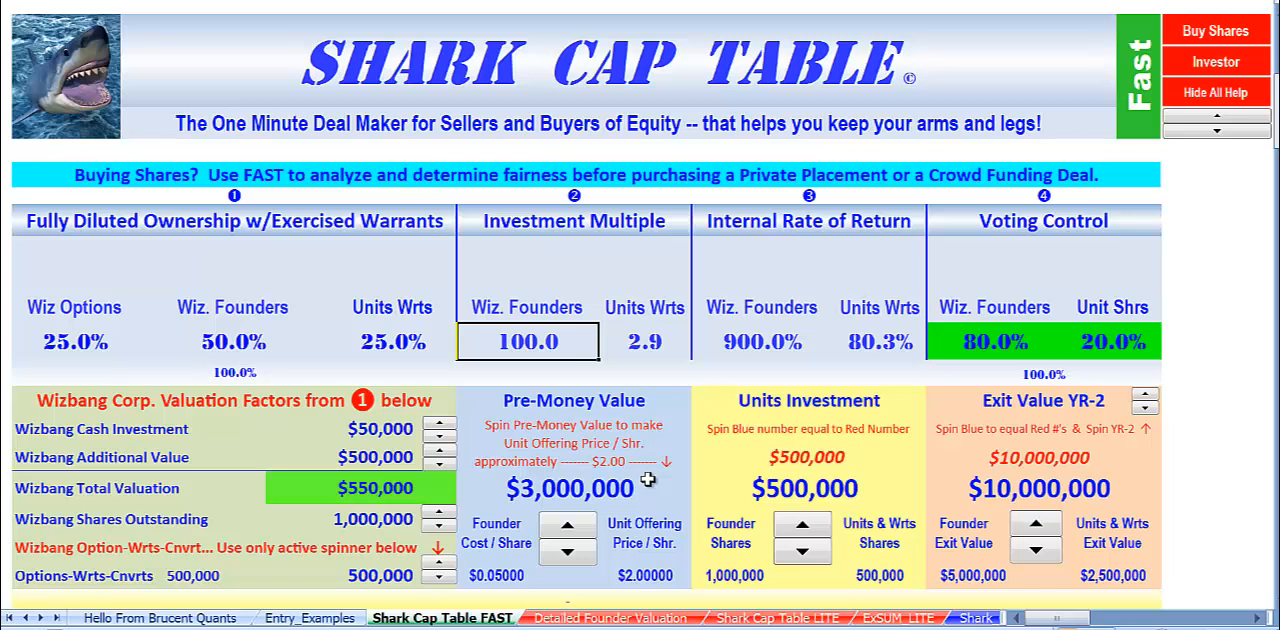
pyautogui.click(640, 350)
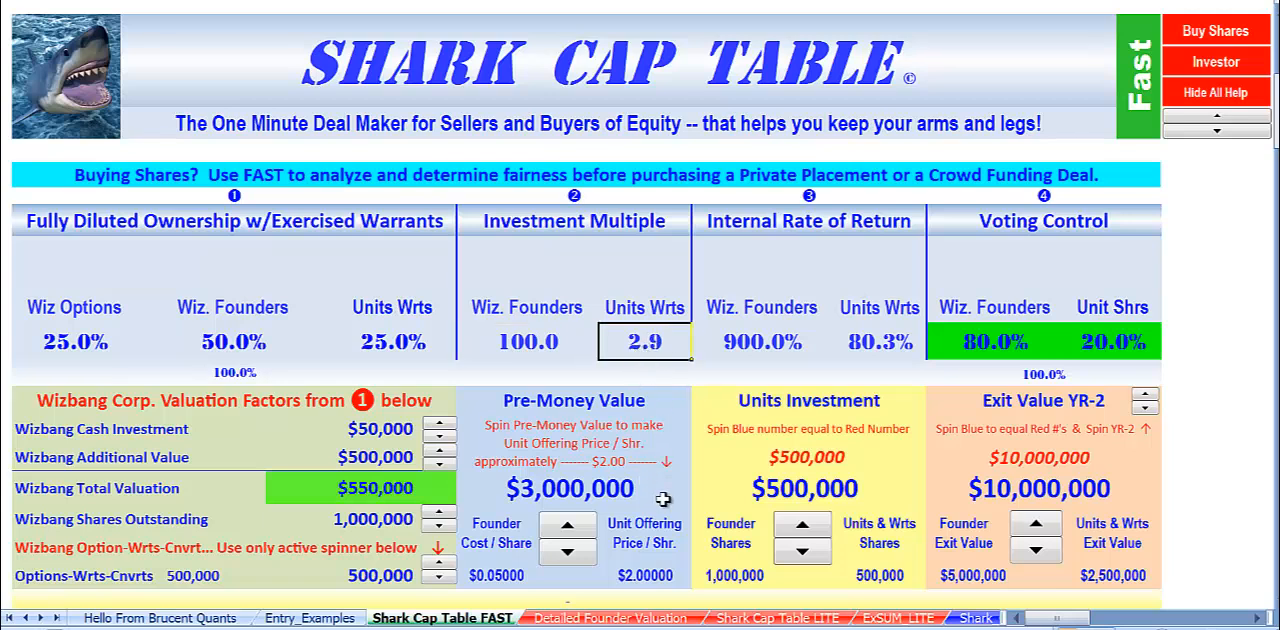
pyautogui.click(760, 341)
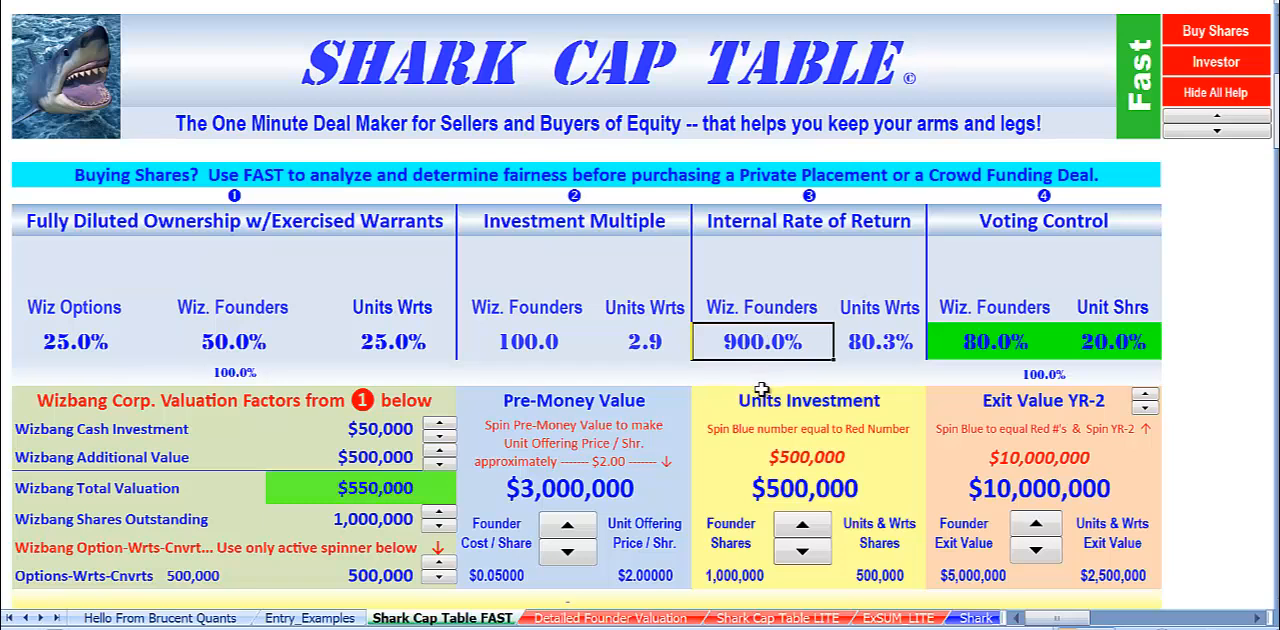
pyautogui.click(868, 340)
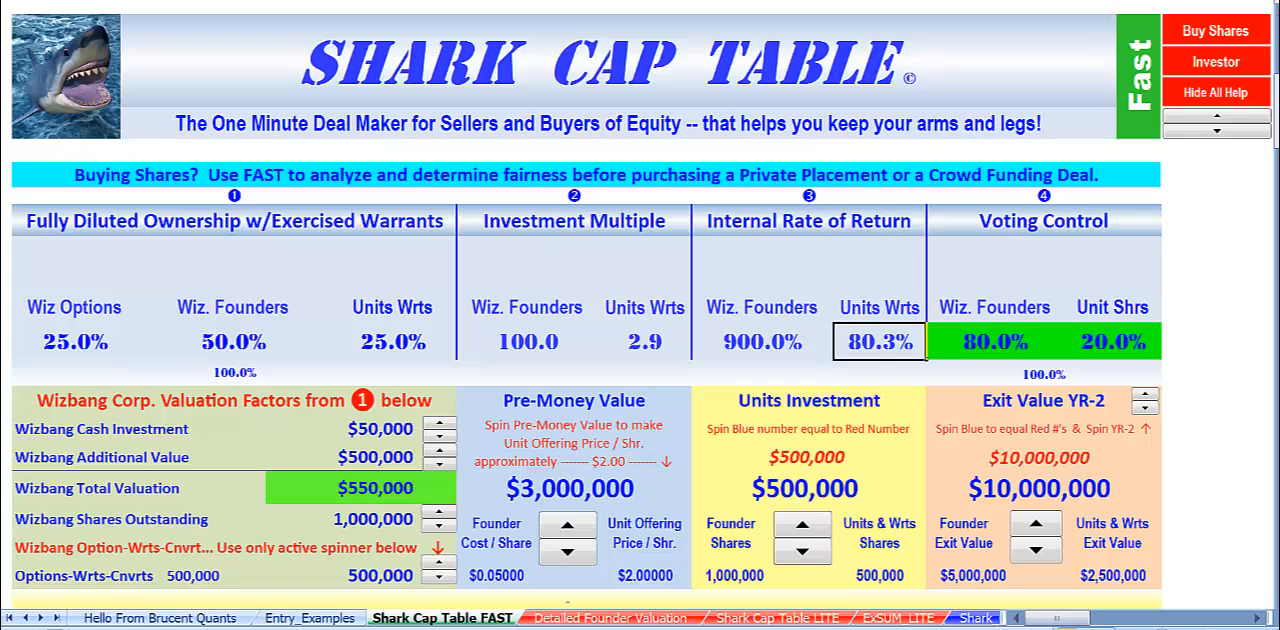
# Examine the voting control of founders and unit shares, and recheck the unit and warrant holders' internal rate of return.
pyautogui.click(1024, 210)
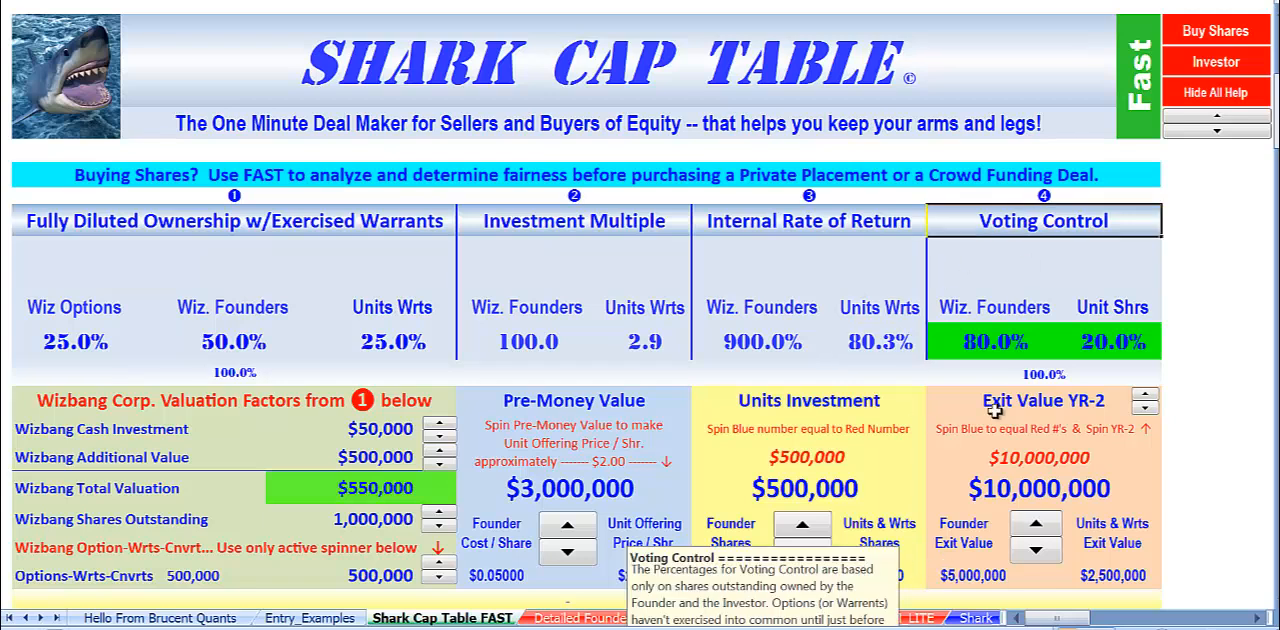
pyautogui.click(975, 341)
pyautogui.click(1112, 336)
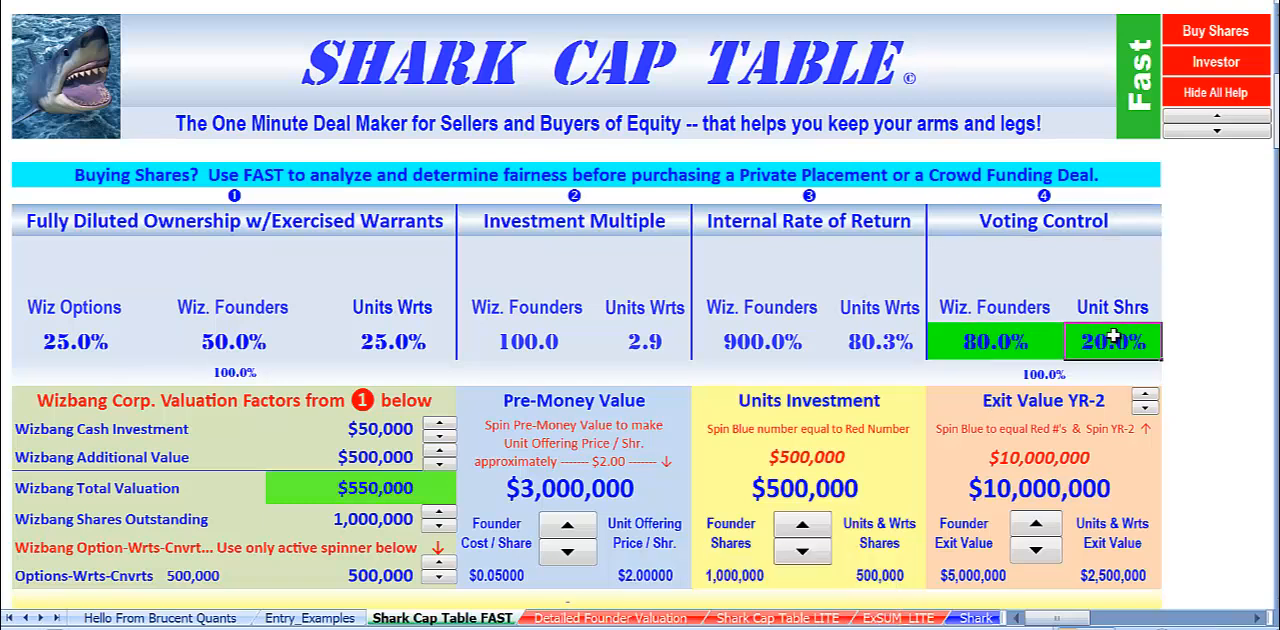
pyautogui.click(969, 309)
pyautogui.click(1216, 452)
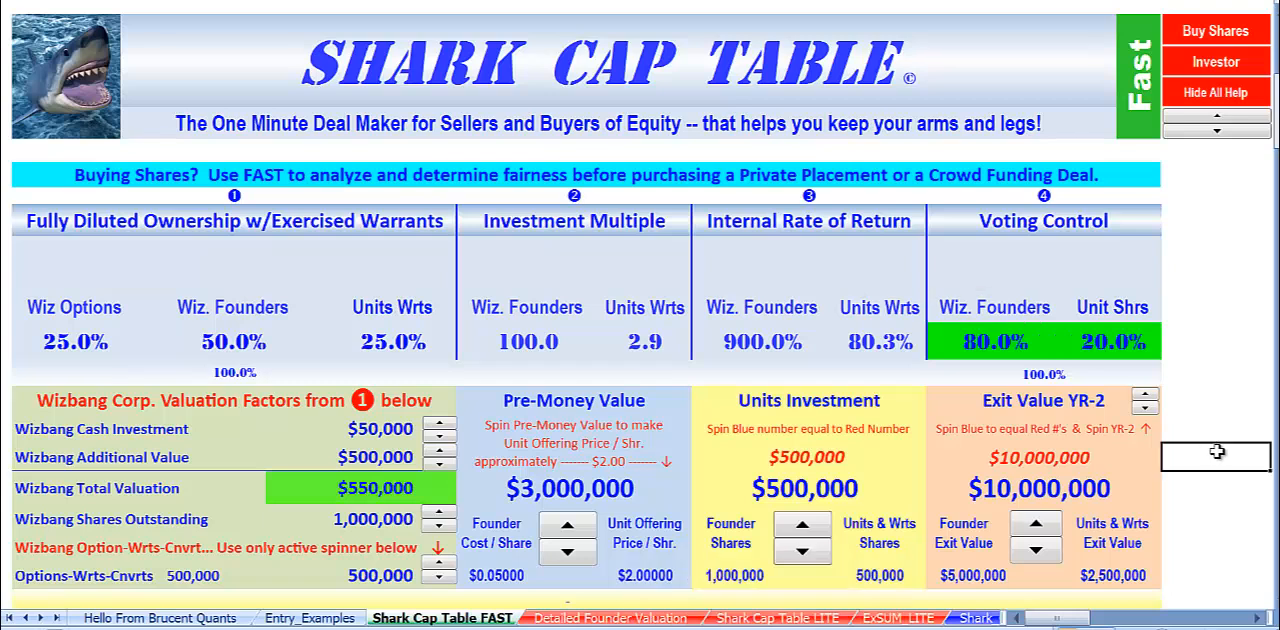
pyautogui.click(870, 345)
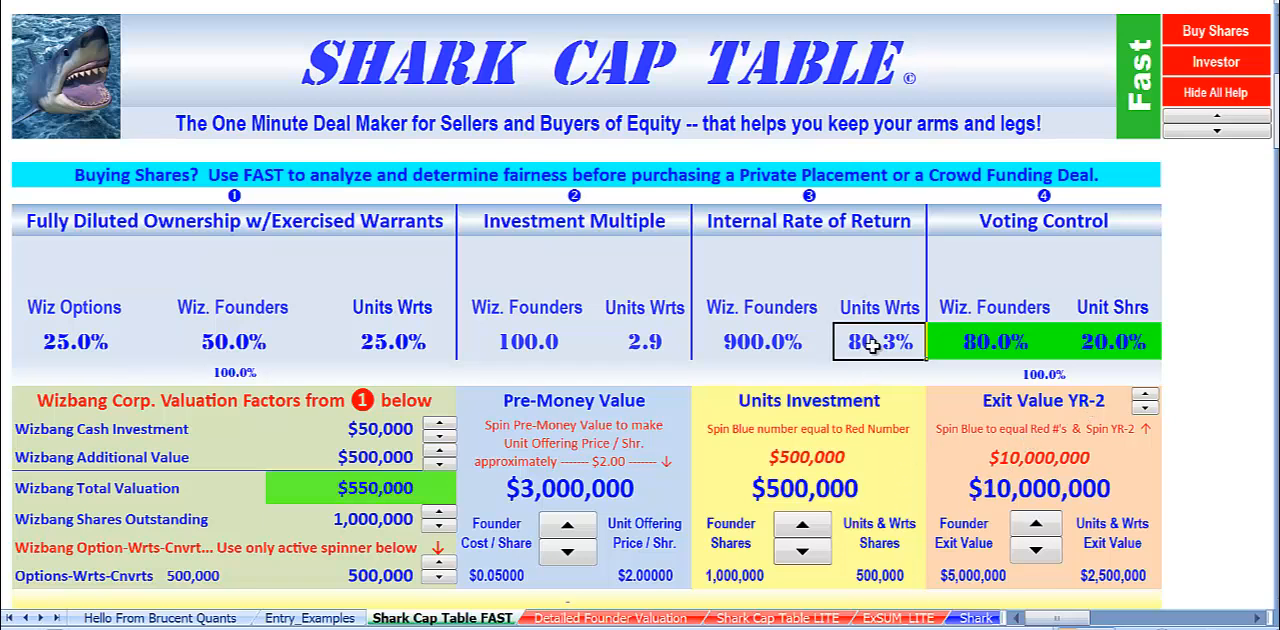
# Move the exit year out to YR-4 and lower the Exit Value to $6,000,000.
pyautogui.doubleClick(1144, 396)
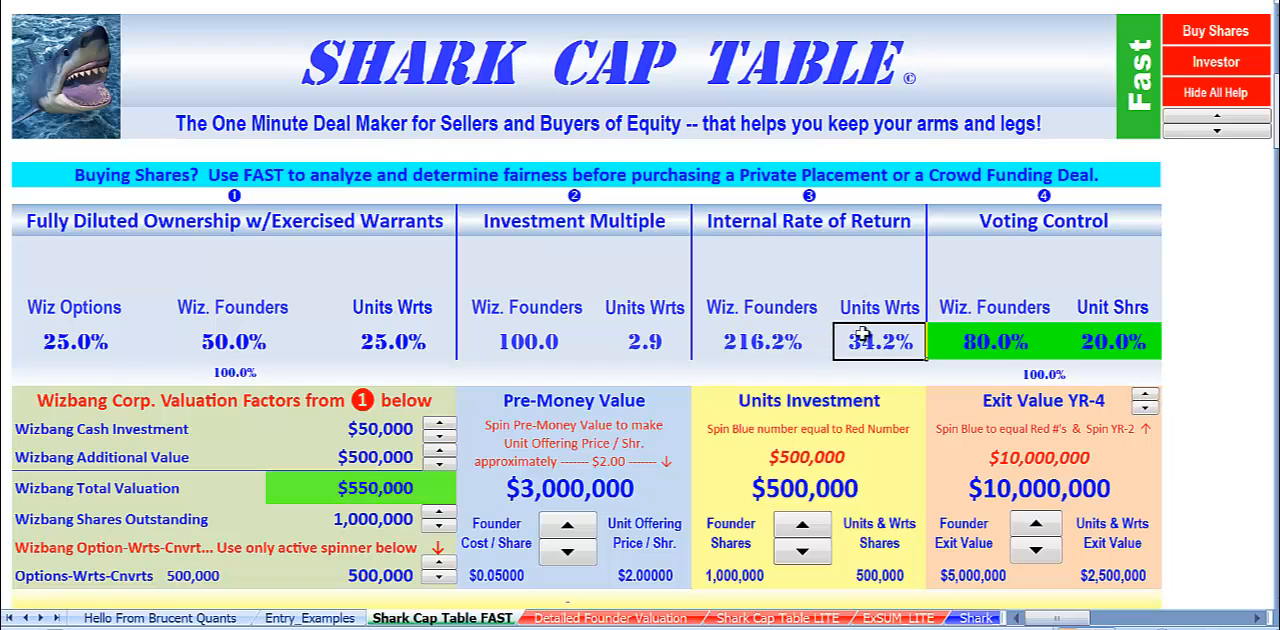
pyautogui.click(1036, 550)
pyautogui.click(1036, 552)
pyautogui.click(1036, 552)
pyautogui.click(1036, 552)
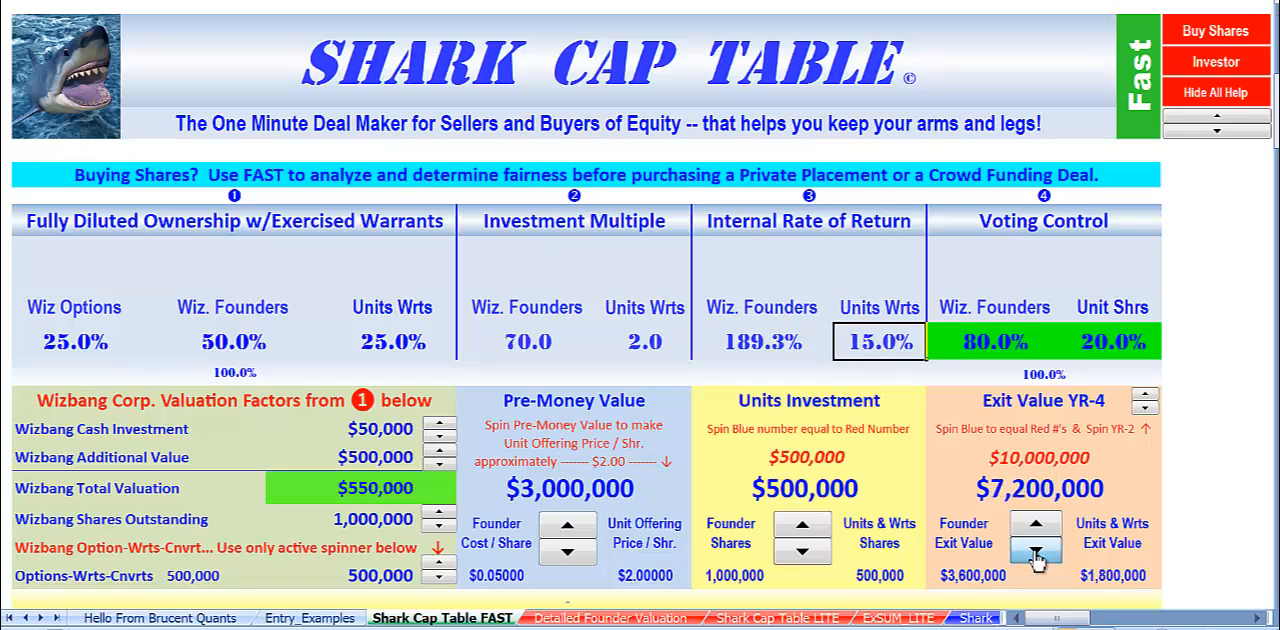
pyautogui.click(1036, 552)
pyautogui.click(1036, 552)
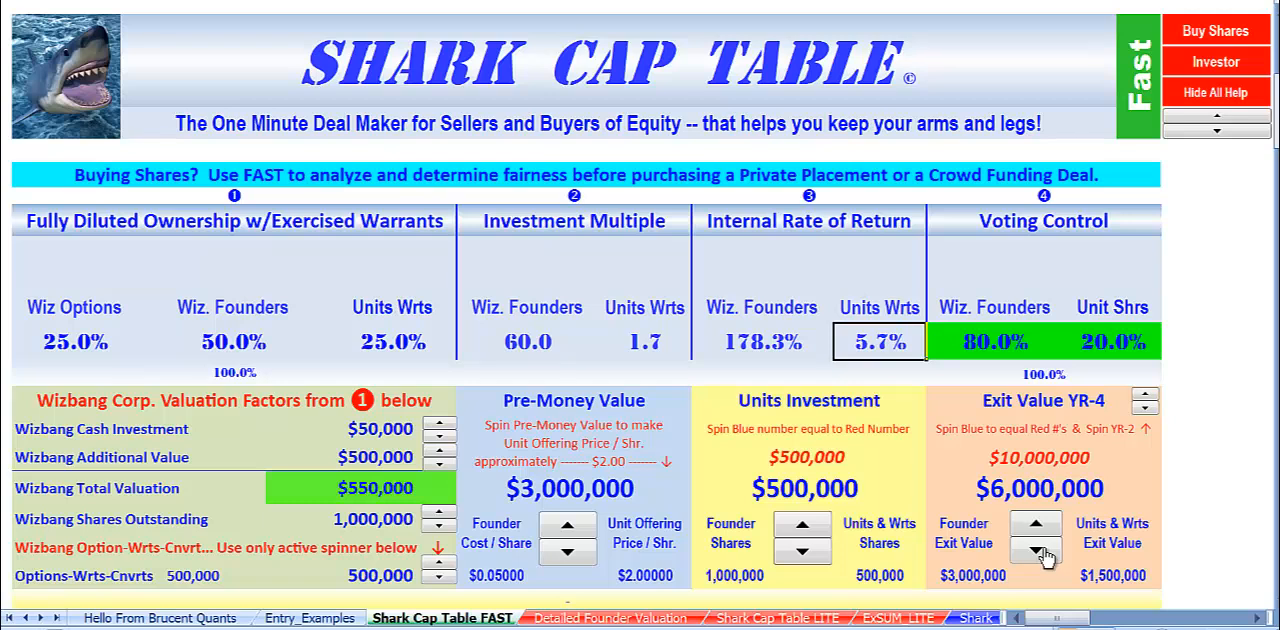
# Compare the Pre-Money Value with Wizbang's Total Valuation and the cash, additional value and share figures behind it.
pyautogui.click(545, 490)
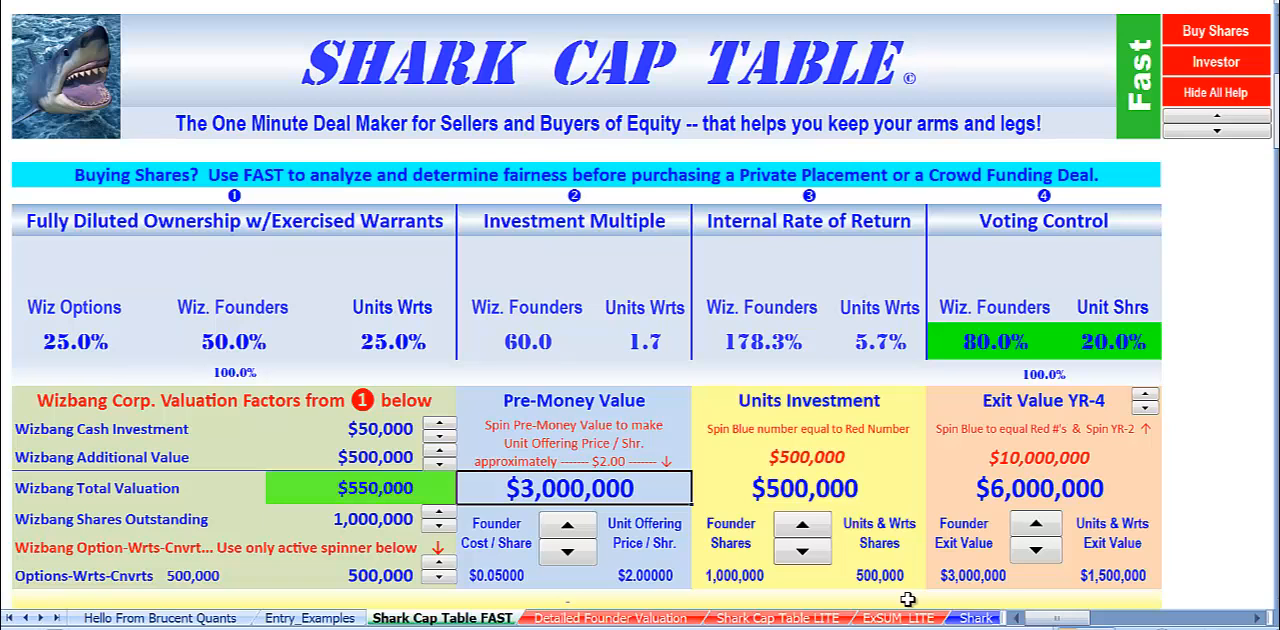
pyautogui.click(356, 484)
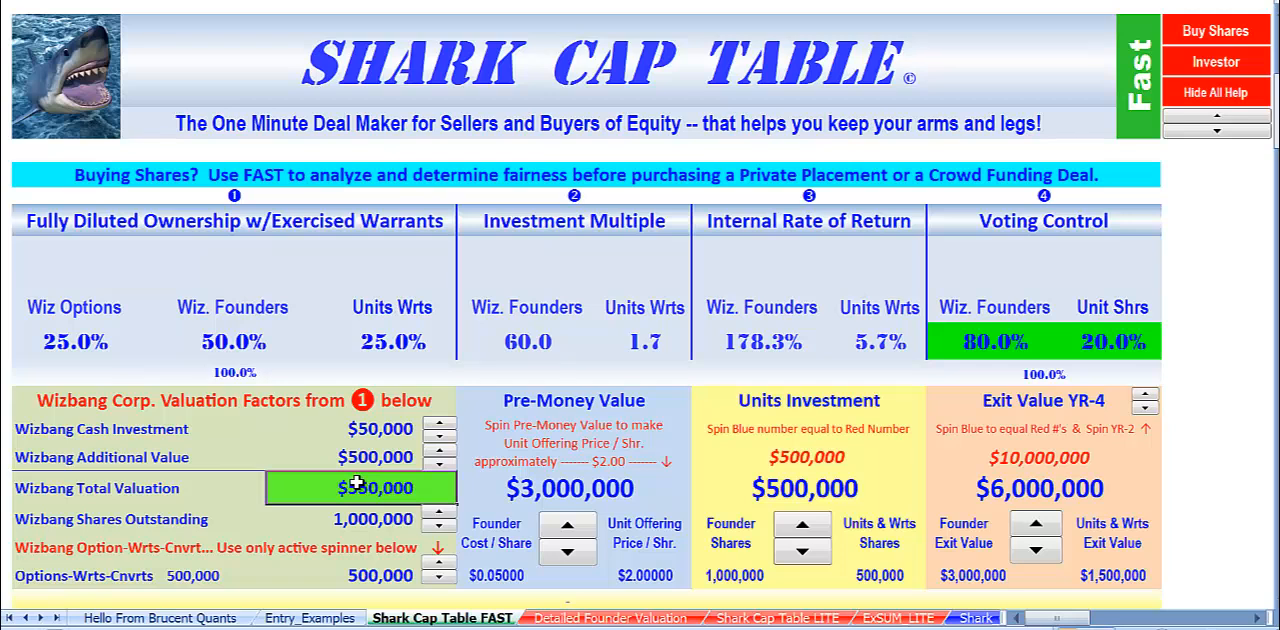
pyautogui.moveTo(350, 426); pyautogui.dragTo(342, 519)
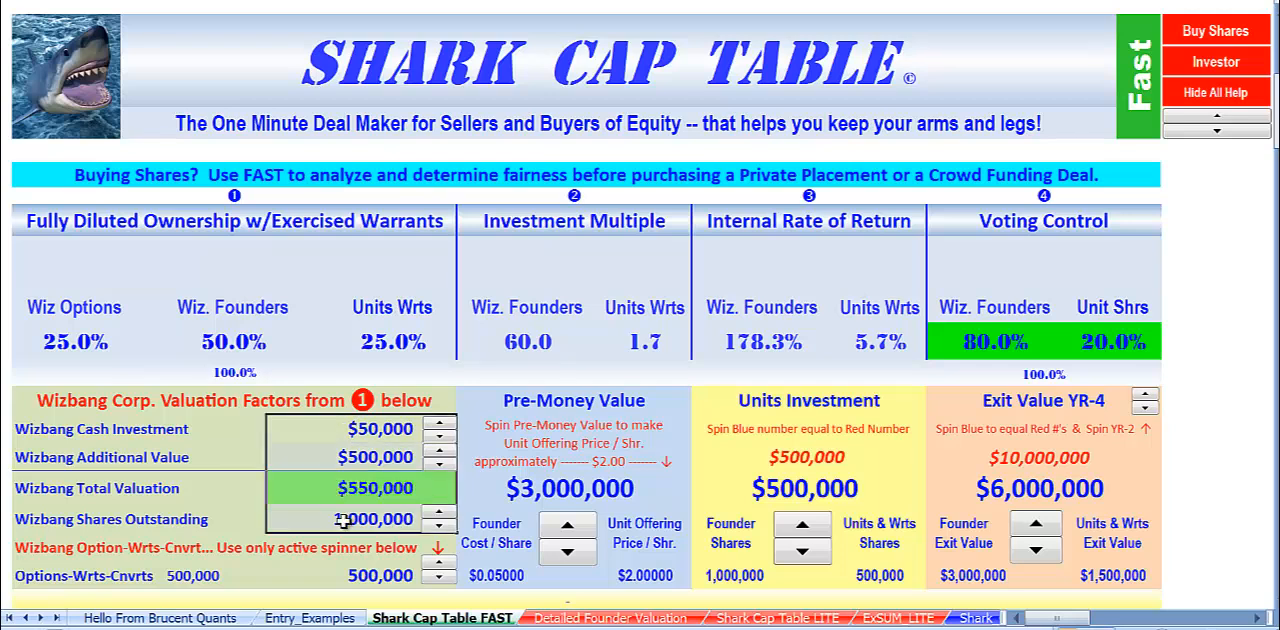
pyautogui.click(545, 497)
pyautogui.click(333, 489)
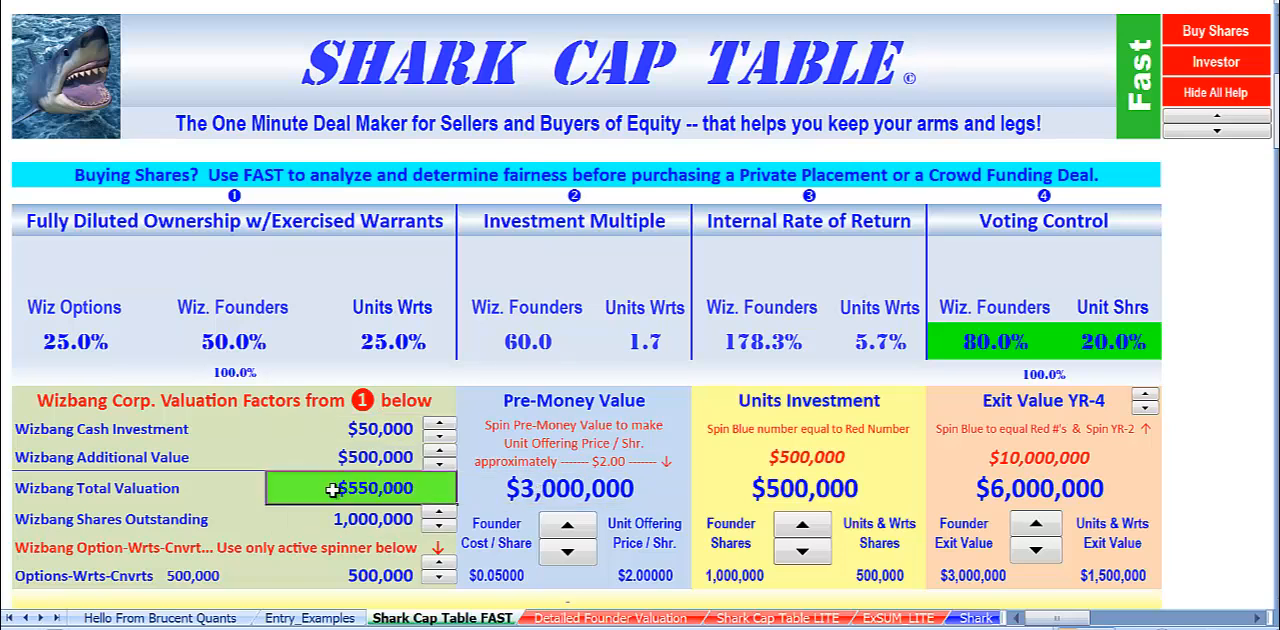
pyautogui.click(521, 405)
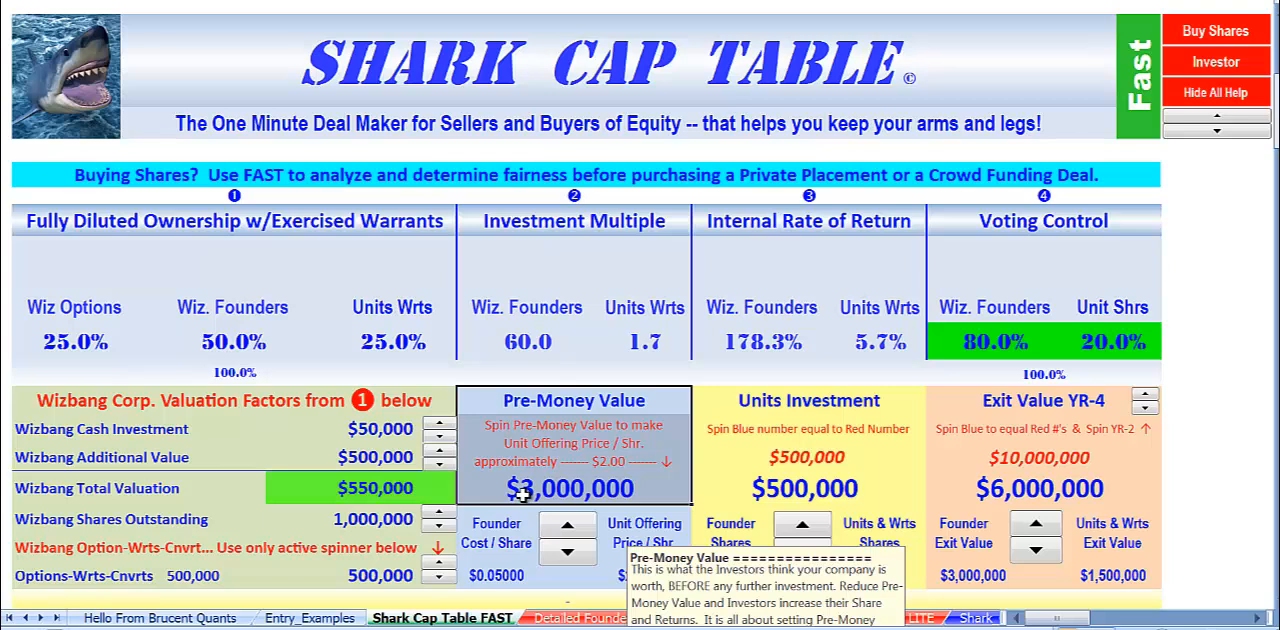
pyautogui.click(340, 500)
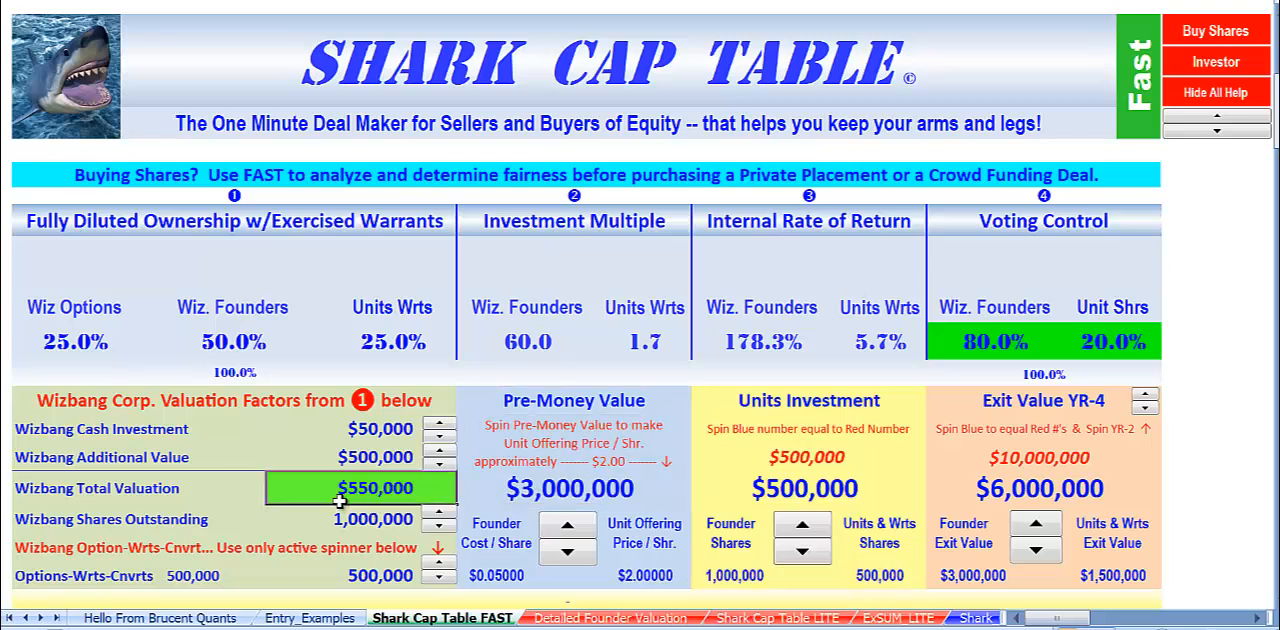
pyautogui.click(588, 488)
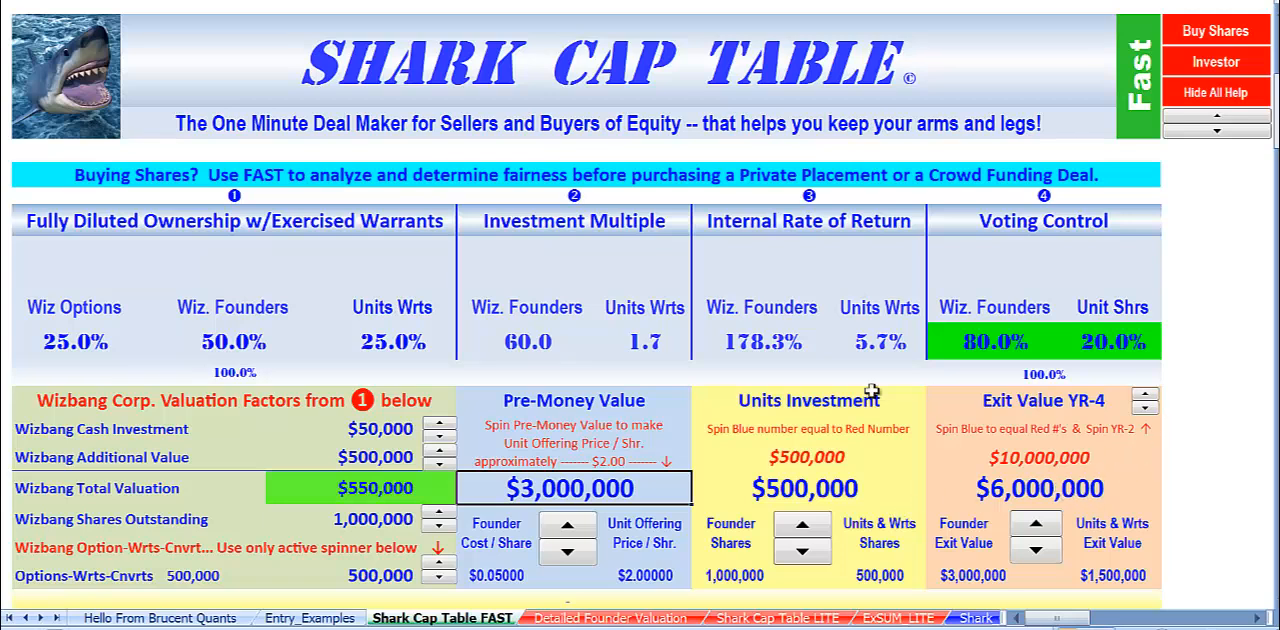
# Lower the Pre-Money Value to $500,000 and check the unit and warrant holders' investment multiple and internal rate of return.
pyautogui.click(570, 553)
pyautogui.click(570, 553)
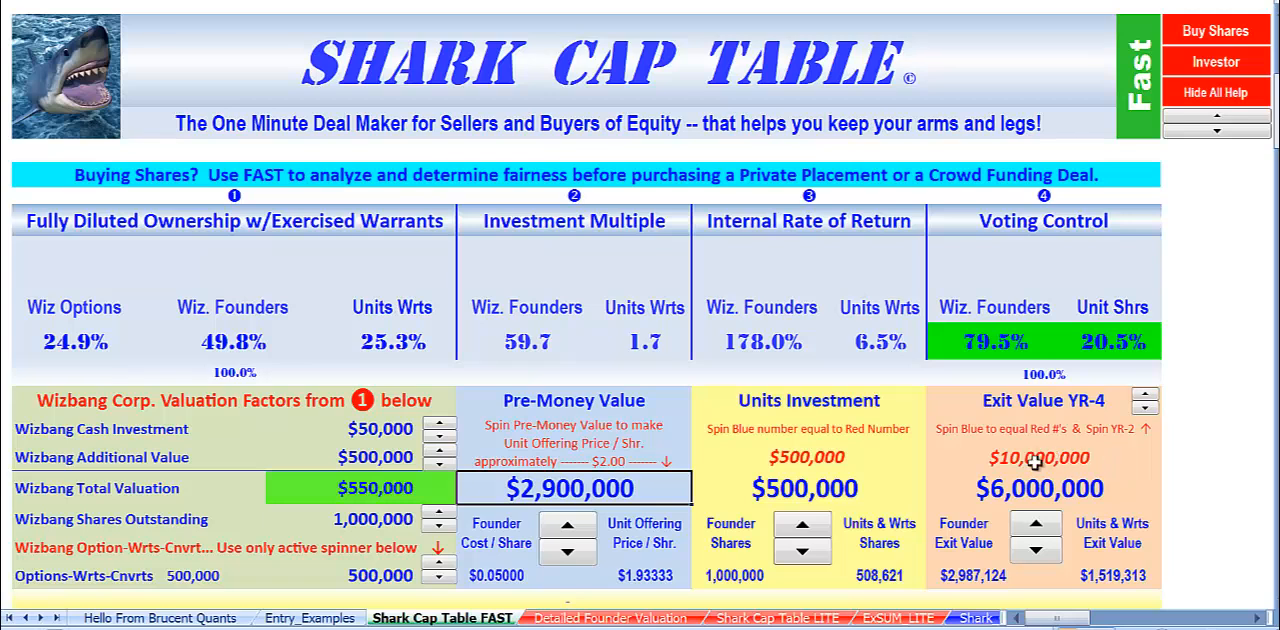
pyautogui.click(1015, 485)
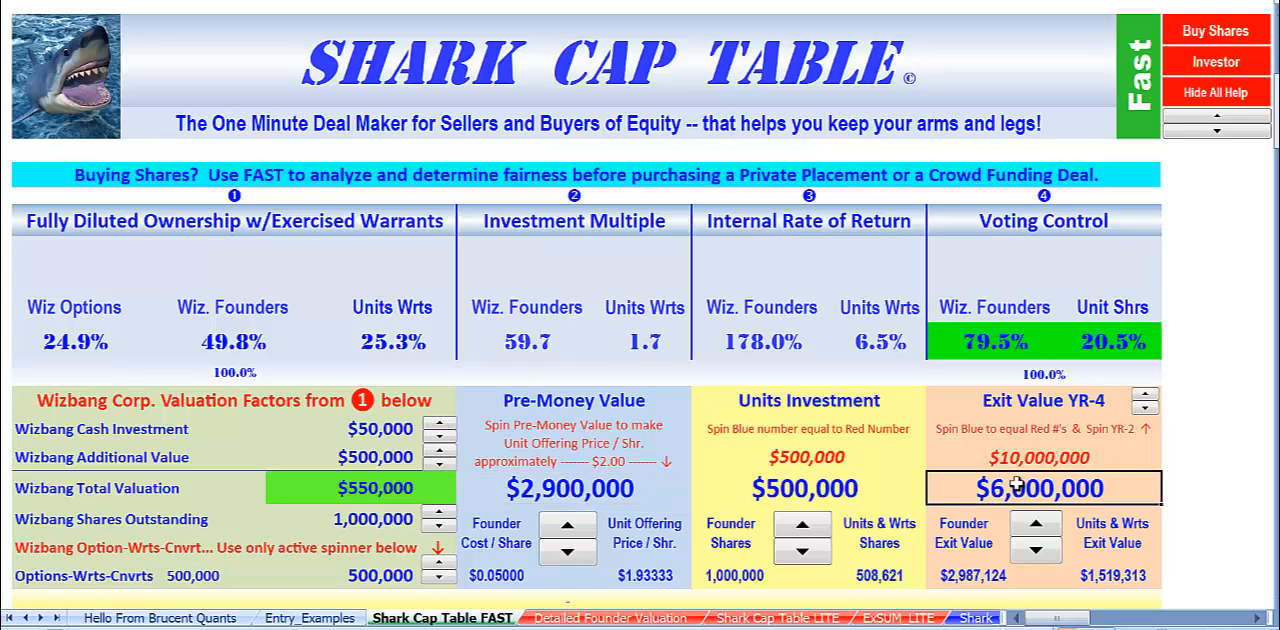
pyautogui.click(562, 556)
pyautogui.click(562, 556)
pyautogui.click(562, 556)
pyautogui.click(562, 556)
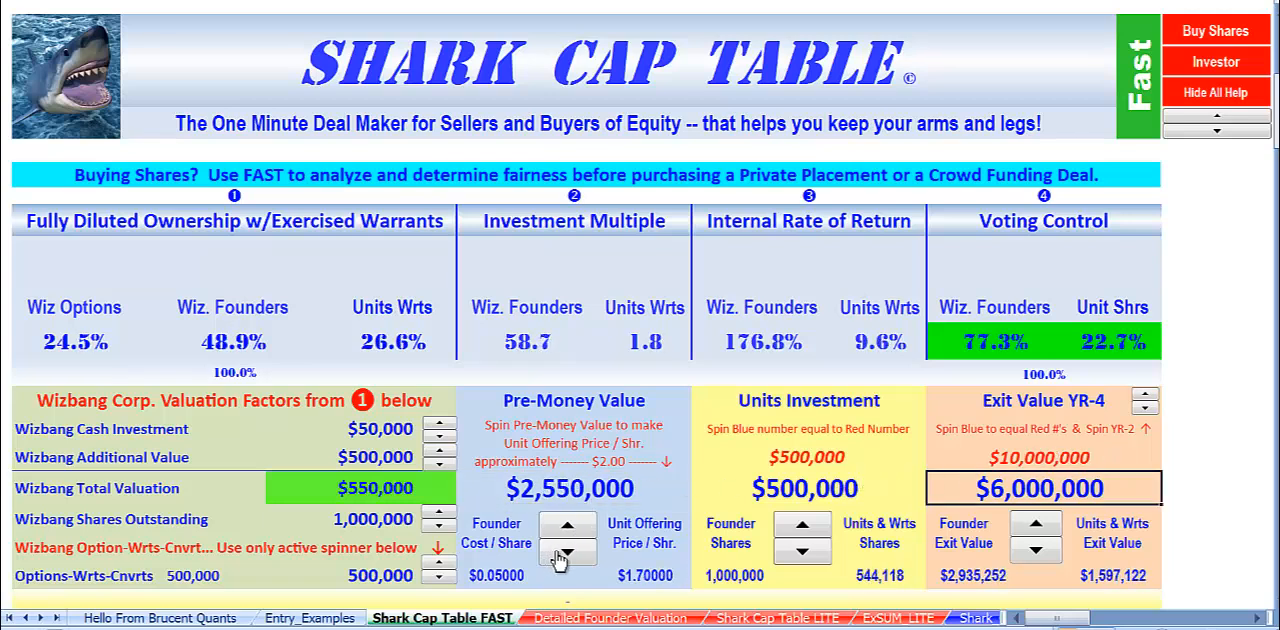
pyautogui.click(562, 556)
pyautogui.click(562, 556)
pyautogui.click(562, 556)
pyautogui.click(562, 556)
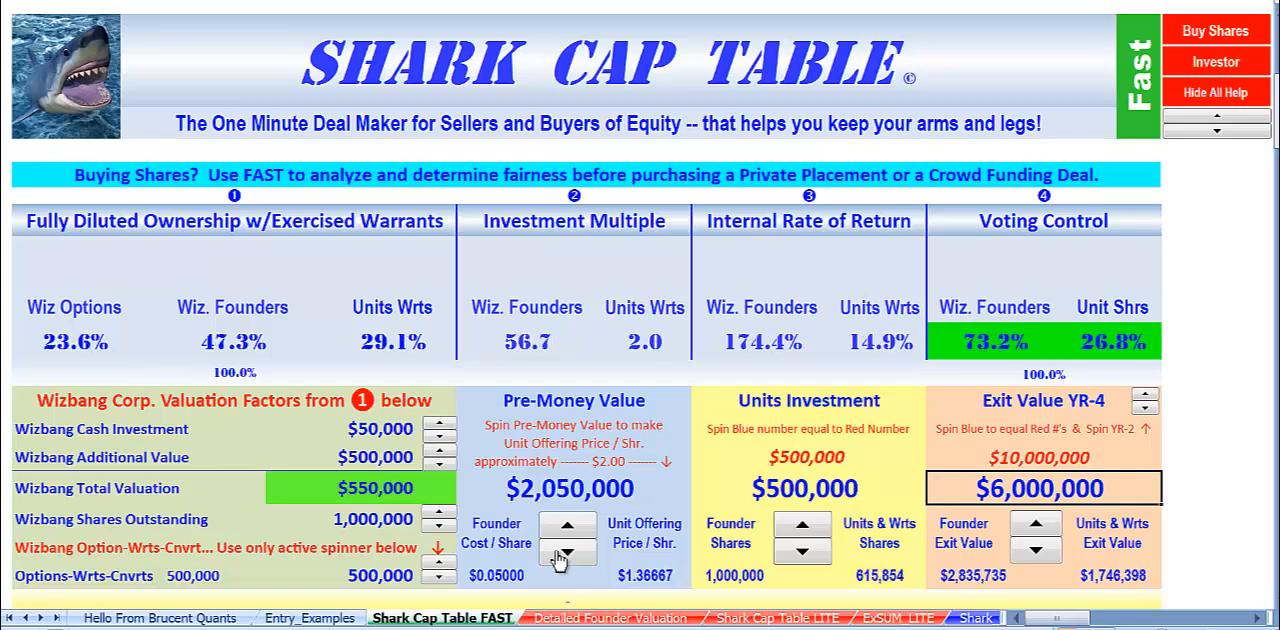
pyautogui.click(562, 556)
pyautogui.click(562, 556)
pyautogui.click(562, 556)
pyautogui.click(562, 556)
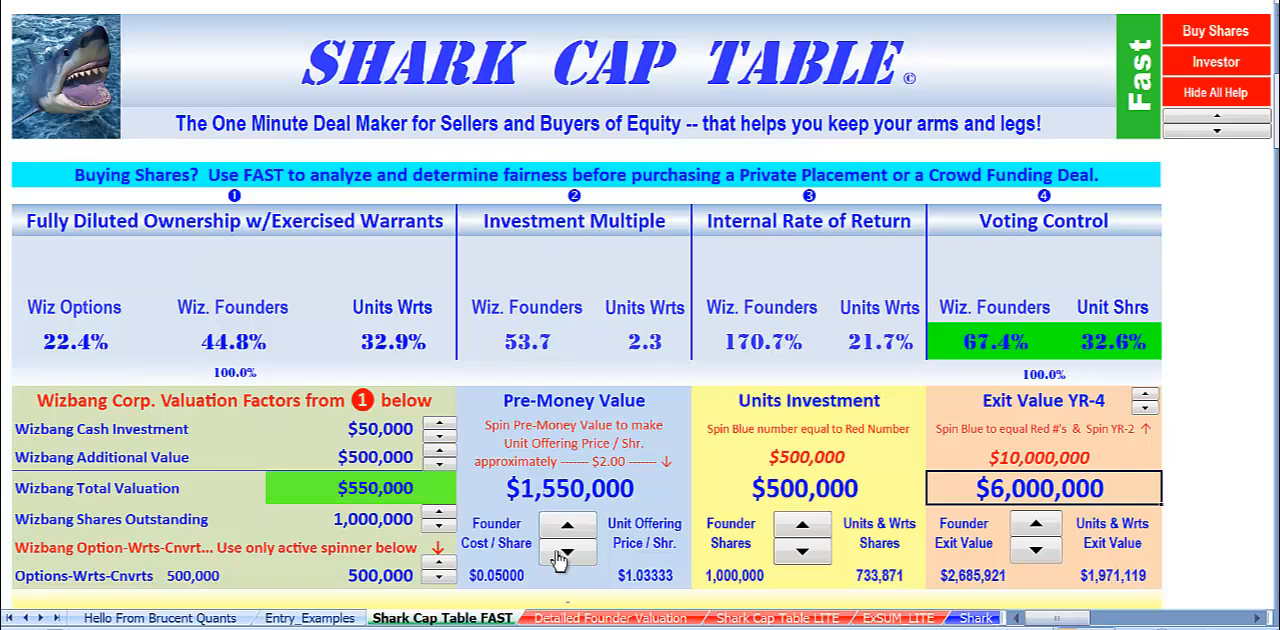
pyautogui.click(562, 556)
pyautogui.click(562, 556)
pyautogui.click(562, 556)
pyautogui.click(562, 556)
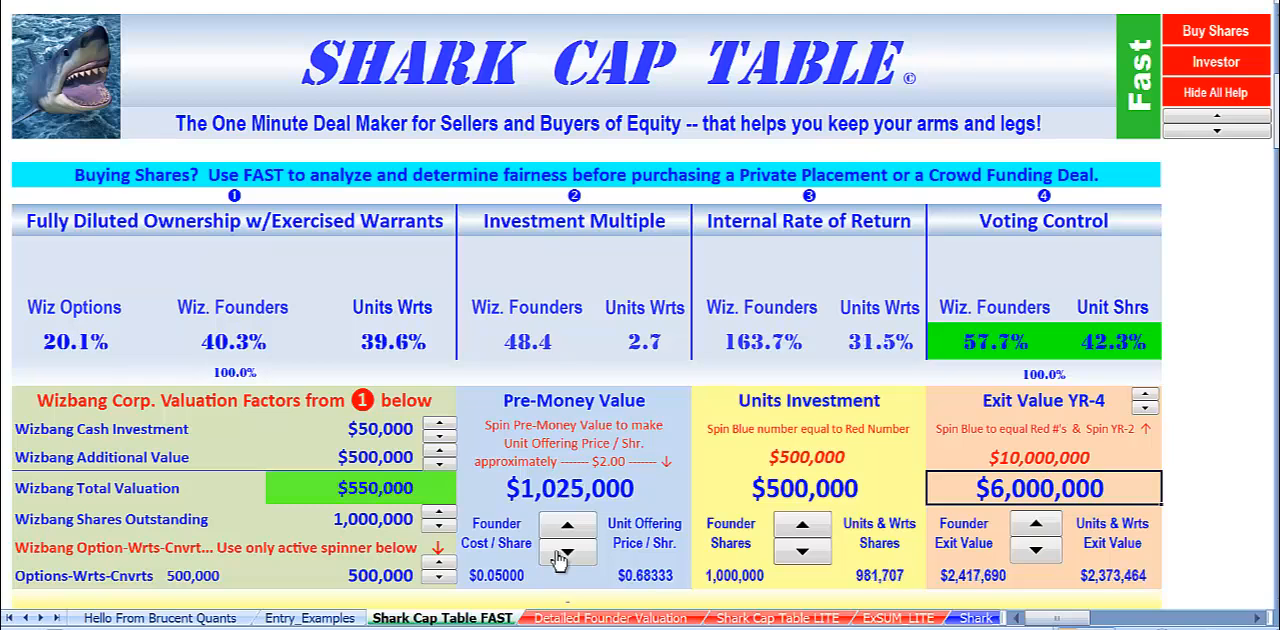
pyautogui.click(562, 556)
pyautogui.click(562, 556)
pyautogui.click(562, 556)
pyautogui.click(562, 556)
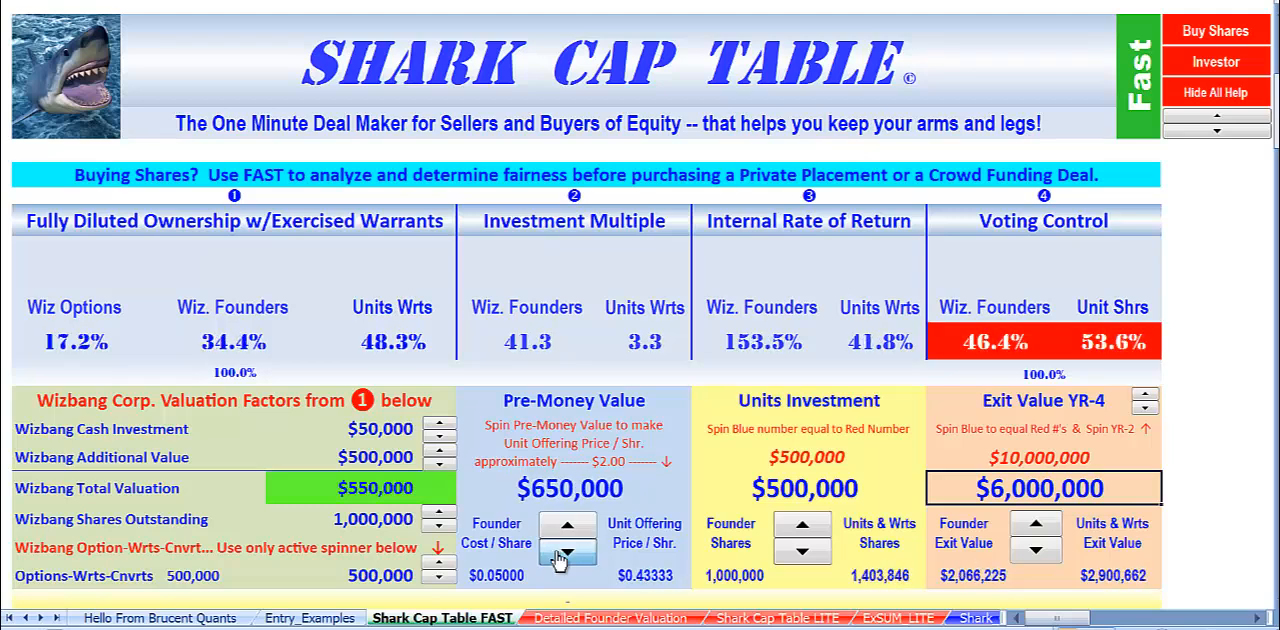
pyautogui.click(562, 556)
pyautogui.click(562, 556)
pyautogui.click(562, 556)
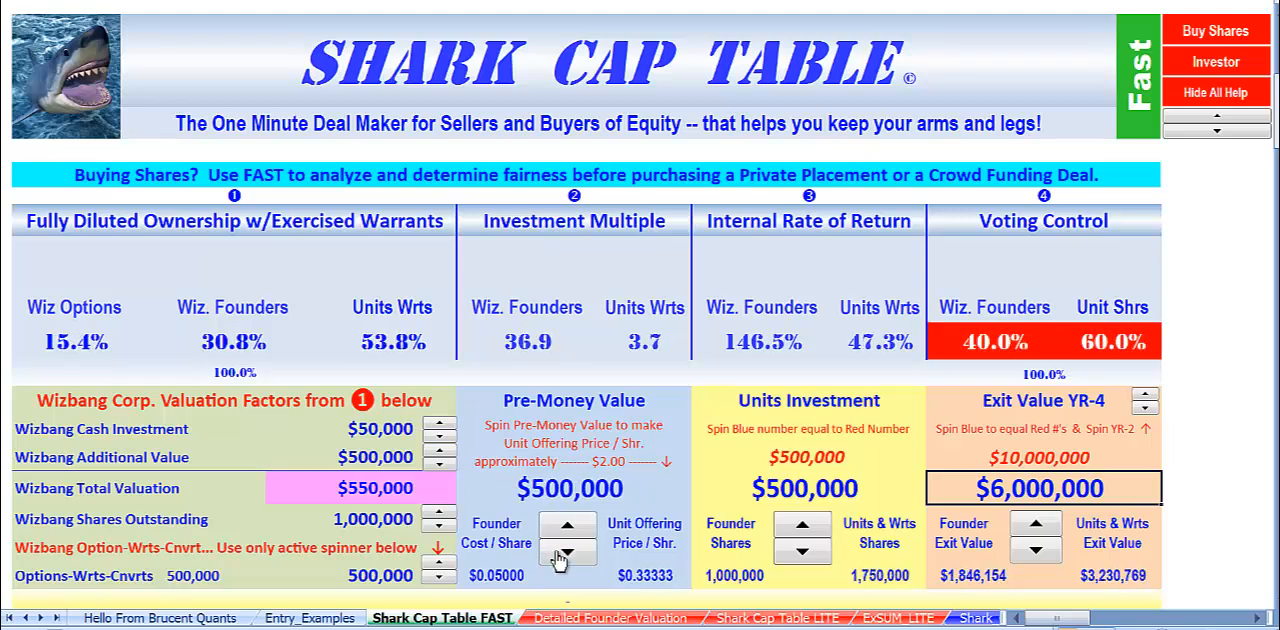
pyautogui.click(642, 340)
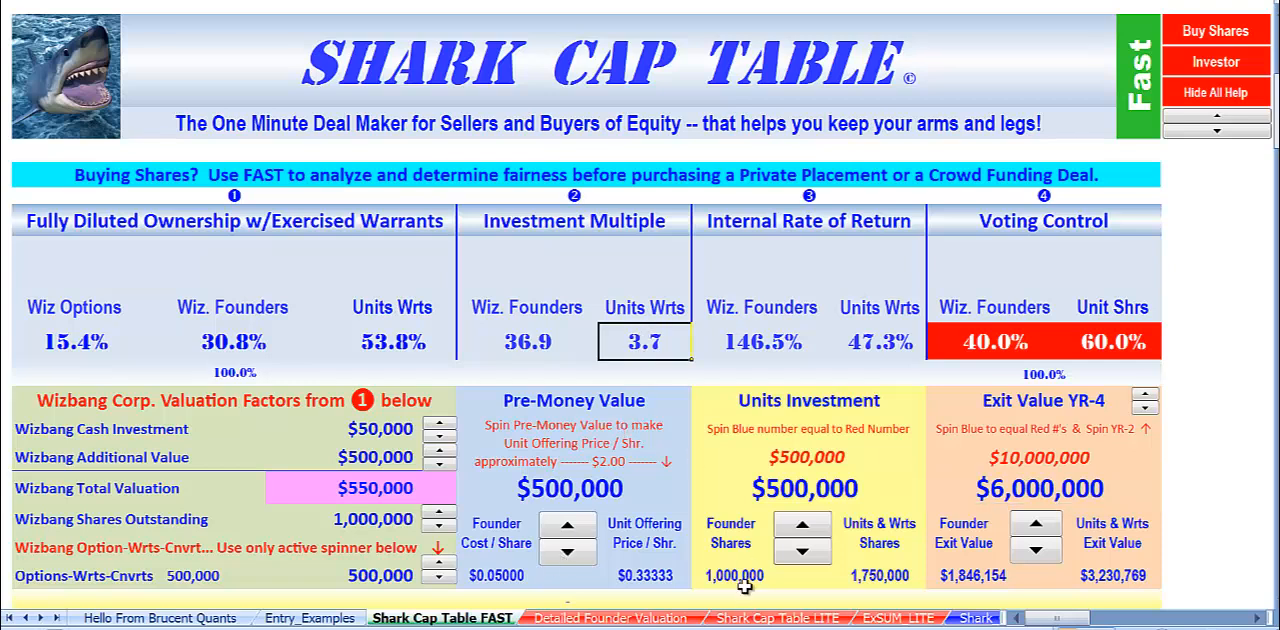
pyautogui.click(882, 338)
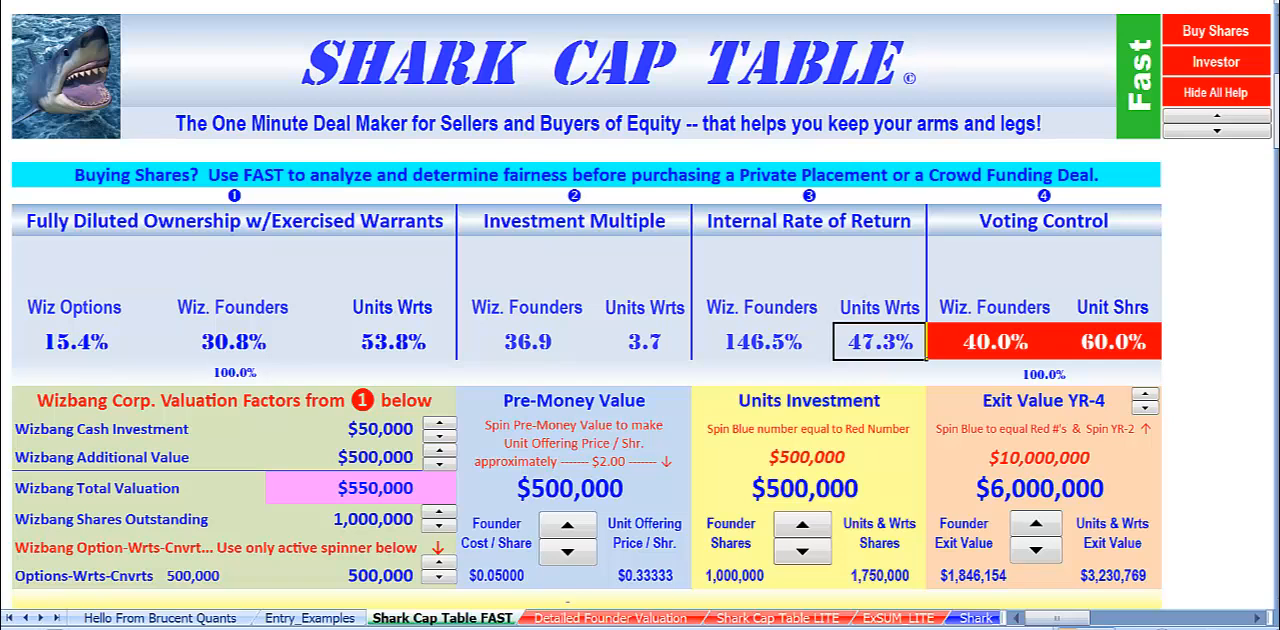
# Set the Exit Value to $10,000,000 in YR-2 and check the unit and warrant holders' investment multiple.
pyautogui.click(1038, 526)
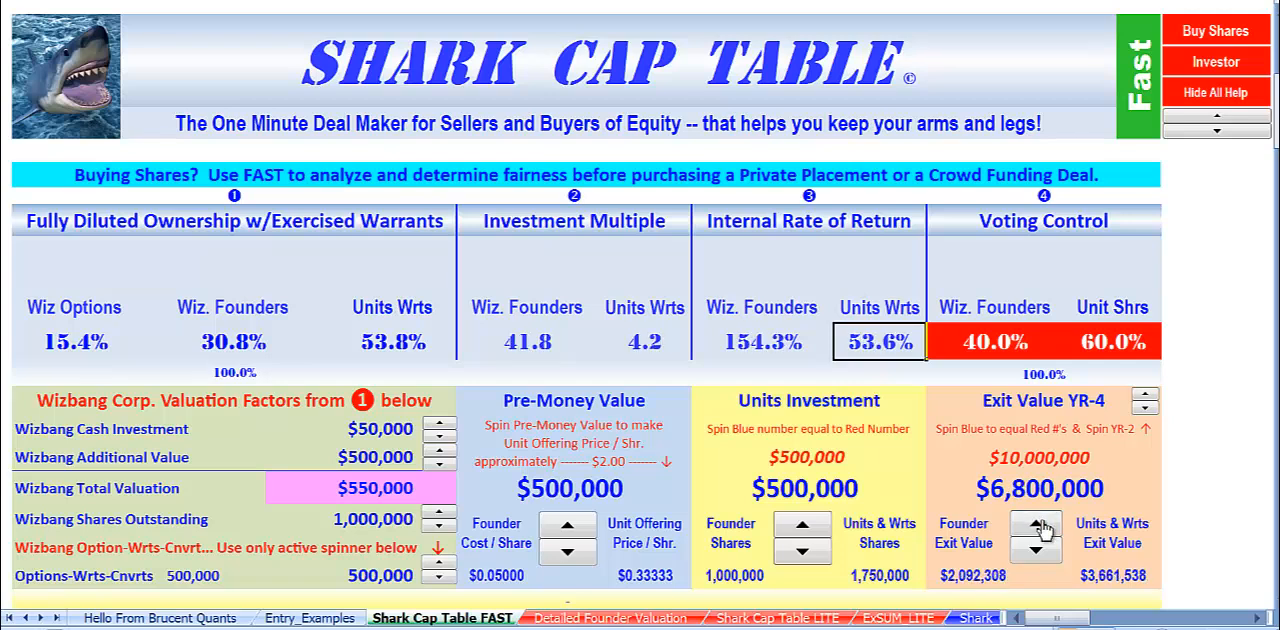
pyautogui.click(1038, 526)
pyautogui.click(1038, 526)
pyautogui.click(1038, 526)
pyautogui.click(1038, 526)
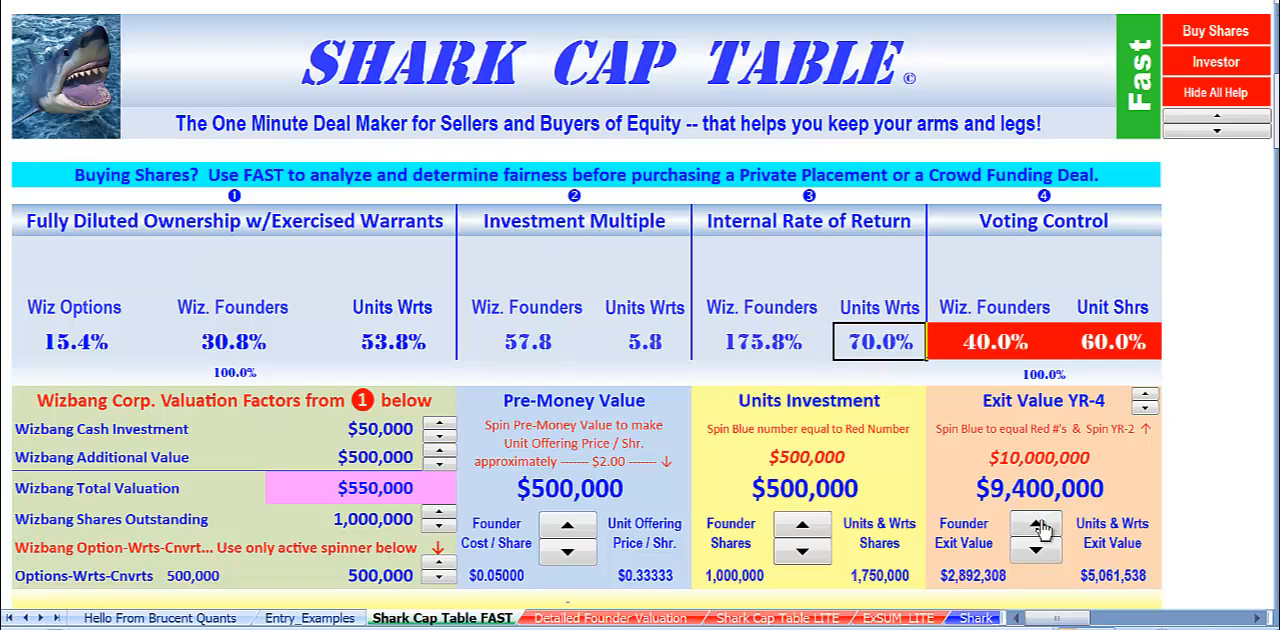
pyautogui.click(1038, 526)
pyautogui.click(1038, 526)
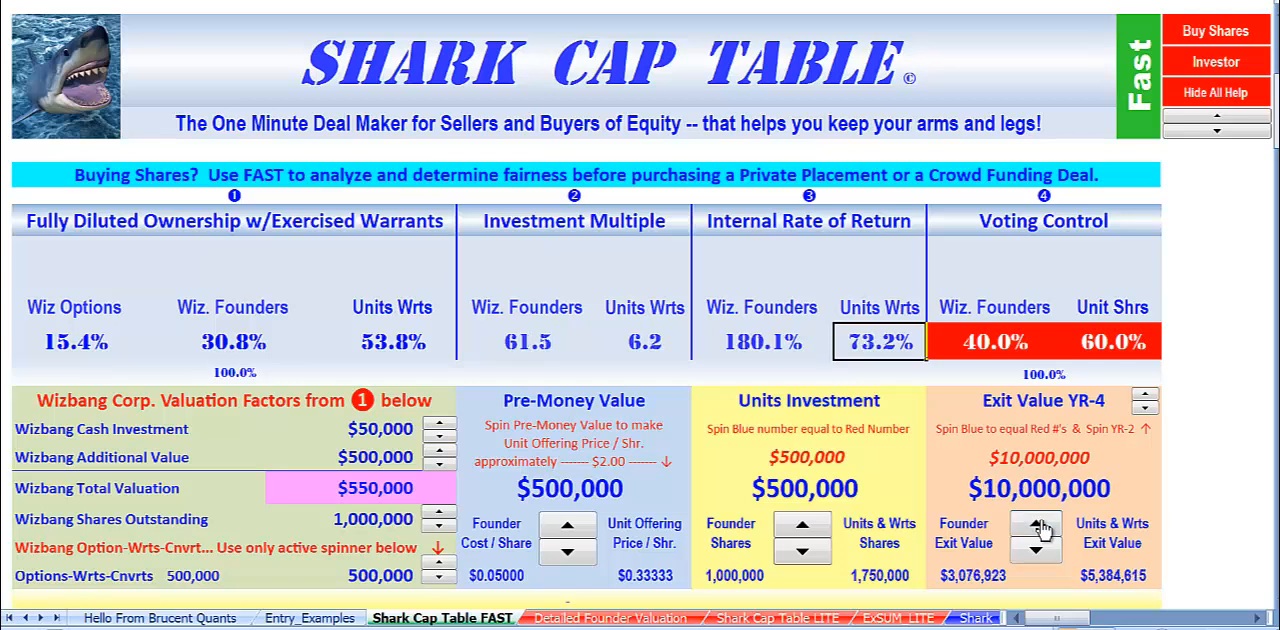
pyautogui.click(1146, 408)
pyautogui.click(1147, 409)
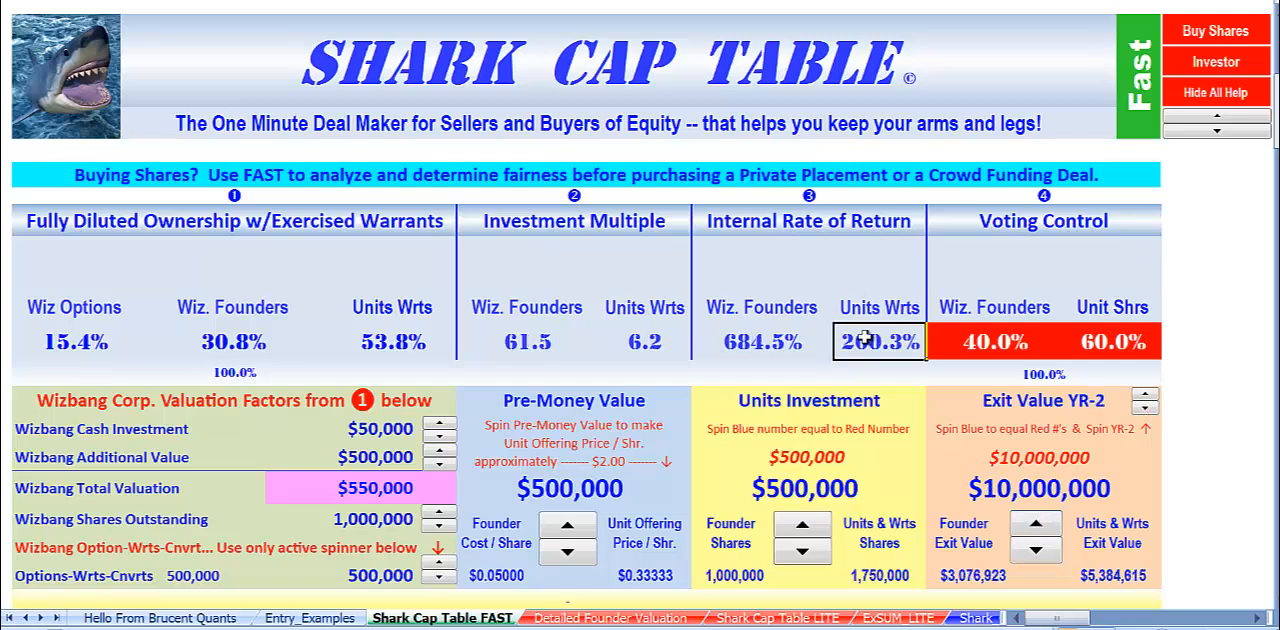
pyautogui.click(668, 341)
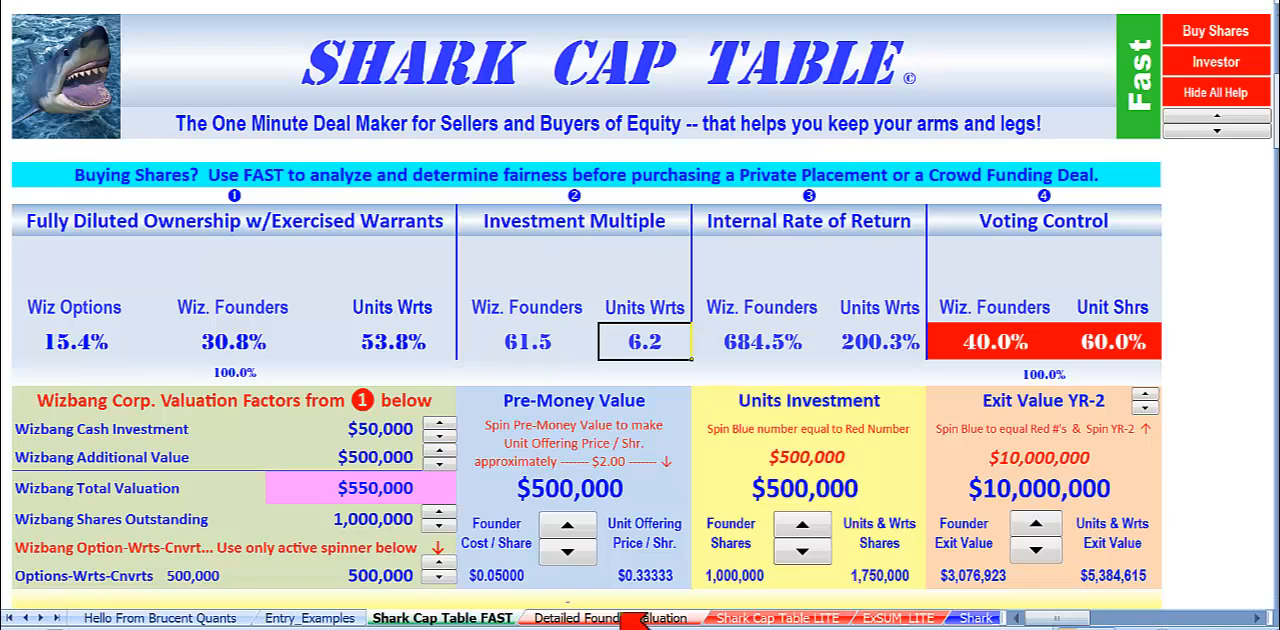
# Compare the reduced Pre-Money Value with Wizbang's Total Valuation and the whole block of valuation factors.
pyautogui.click(546, 482)
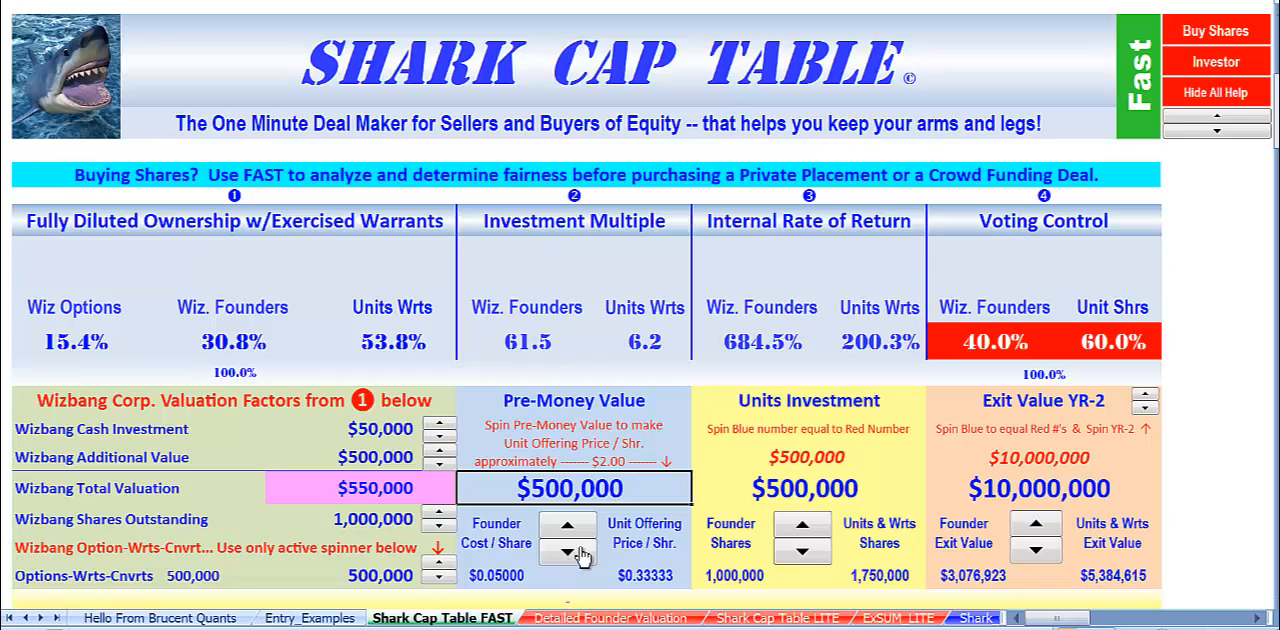
pyautogui.click(345, 488)
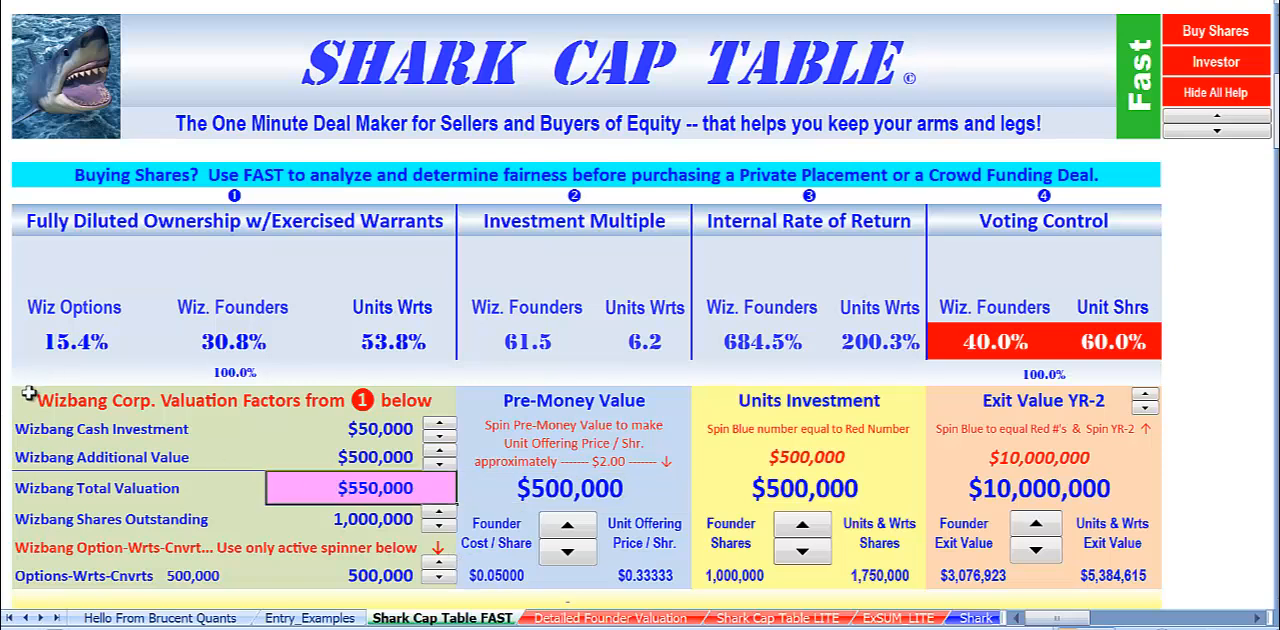
pyautogui.moveTo(26, 398); pyautogui.dragTo(286, 576)
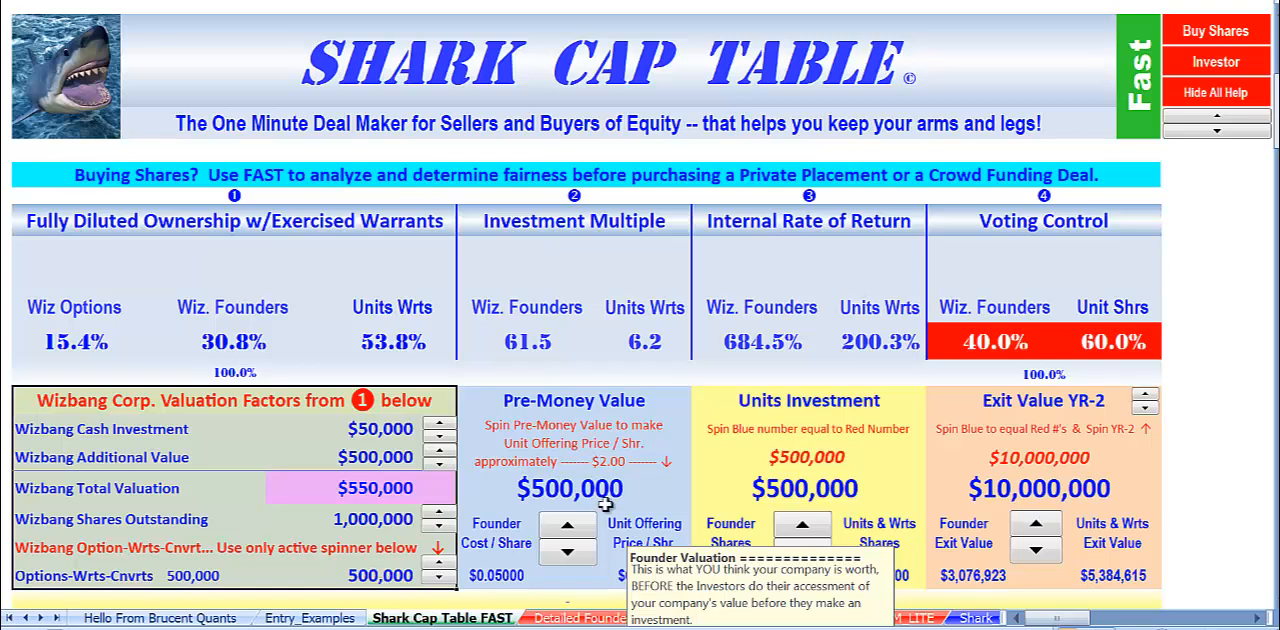
pyautogui.click(1202, 338)
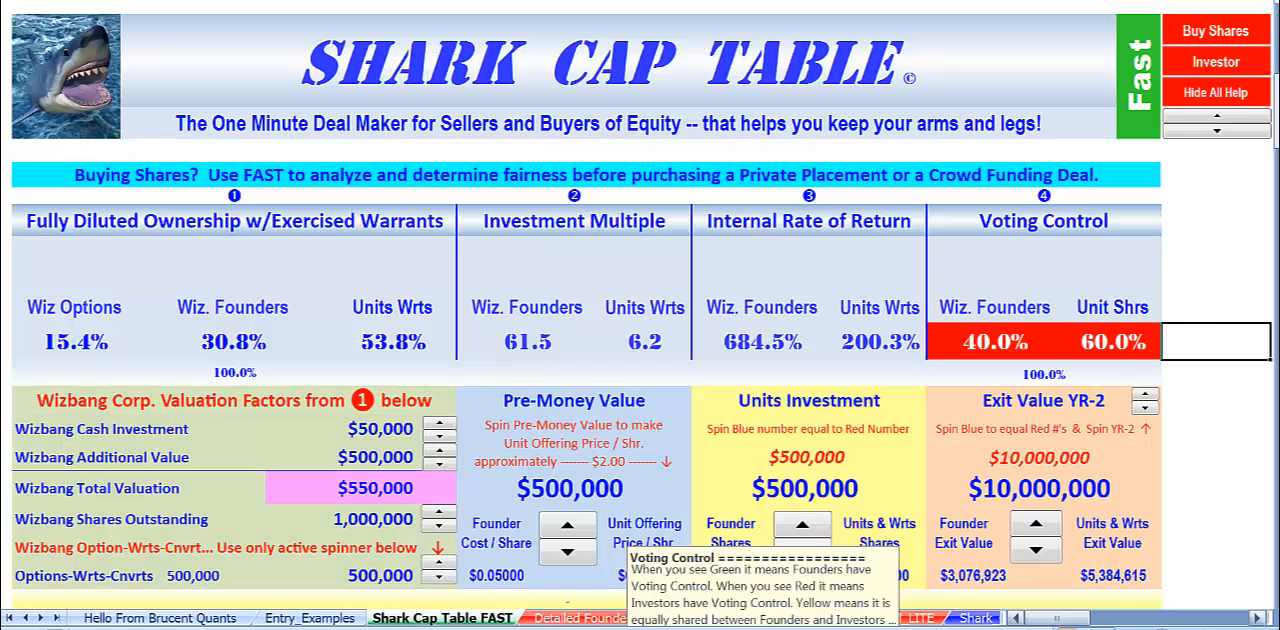
# Review the summary of investment units with attached warrants and check the Unit Offering Price per share against the Pre-Money Value.
pyautogui.scroll(-2, 1238, 571)
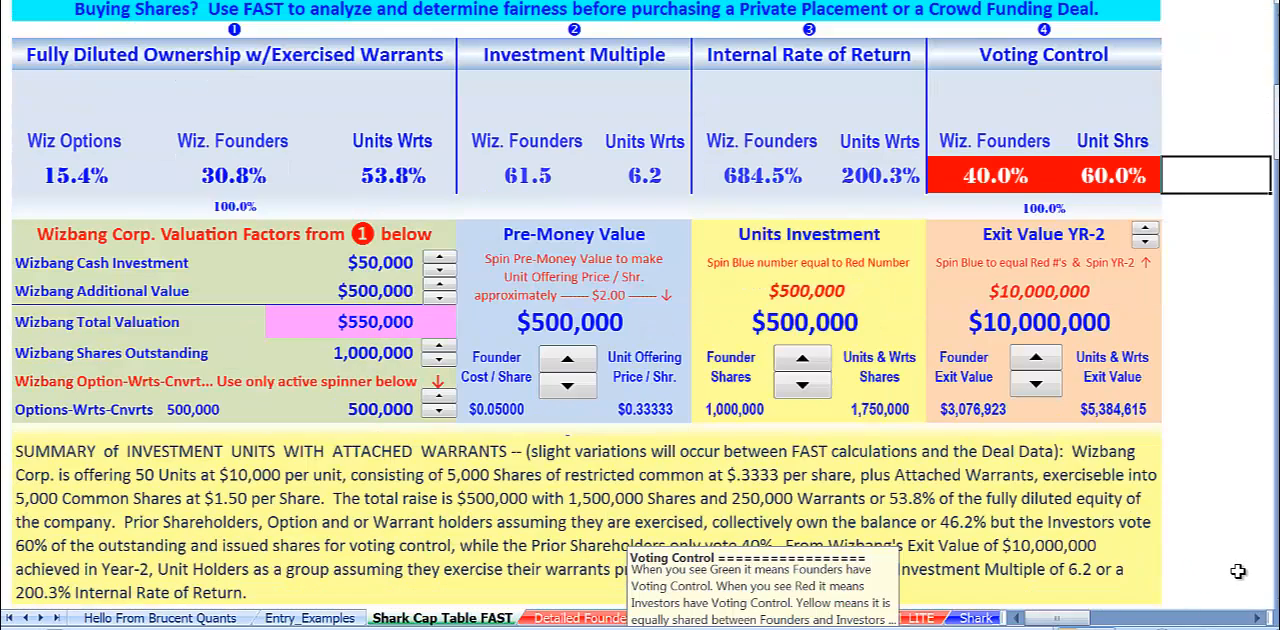
pyautogui.click(676, 414)
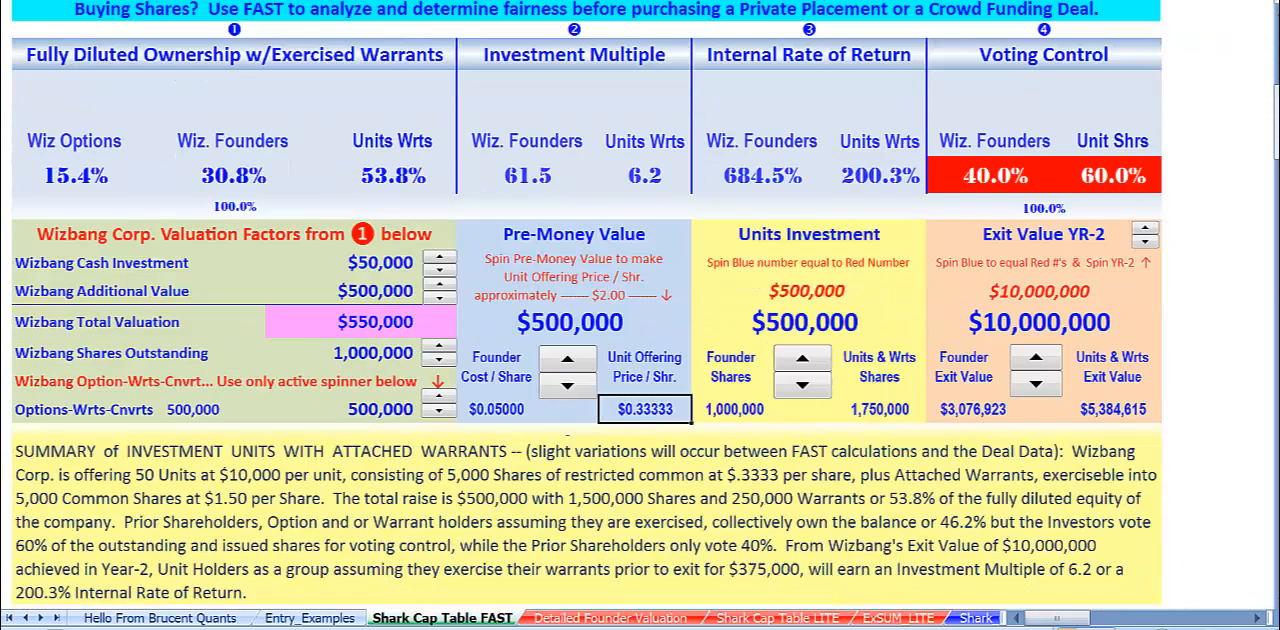
pyautogui.click(1236, 358)
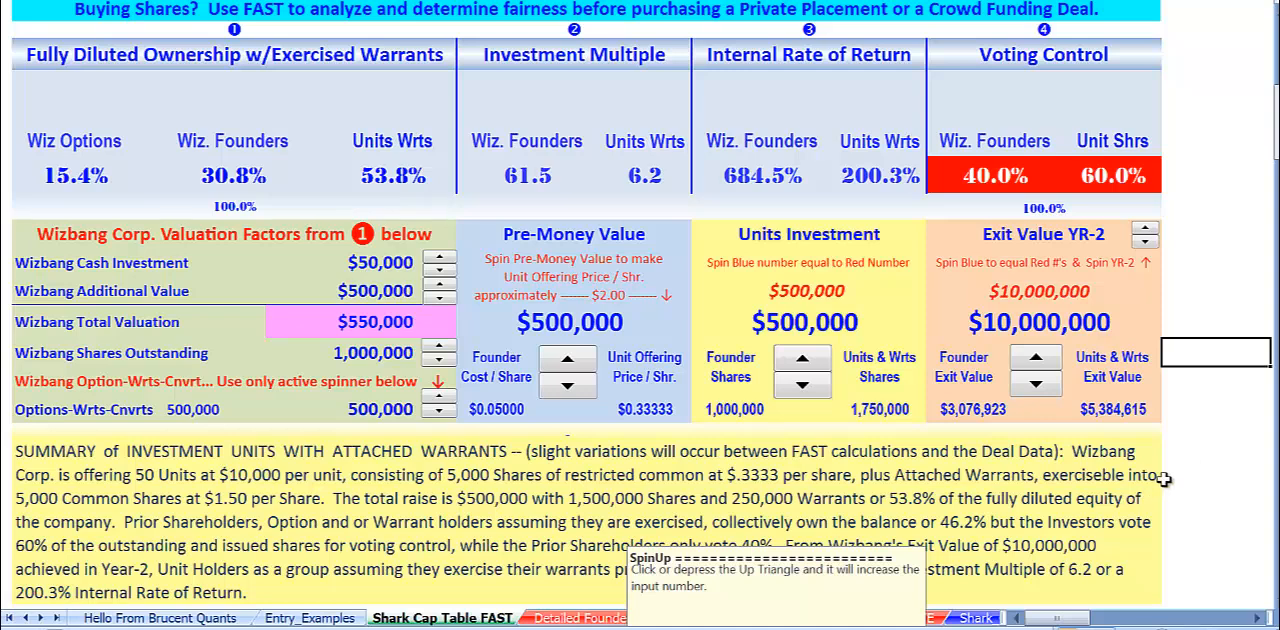
pyautogui.click(1194, 401)
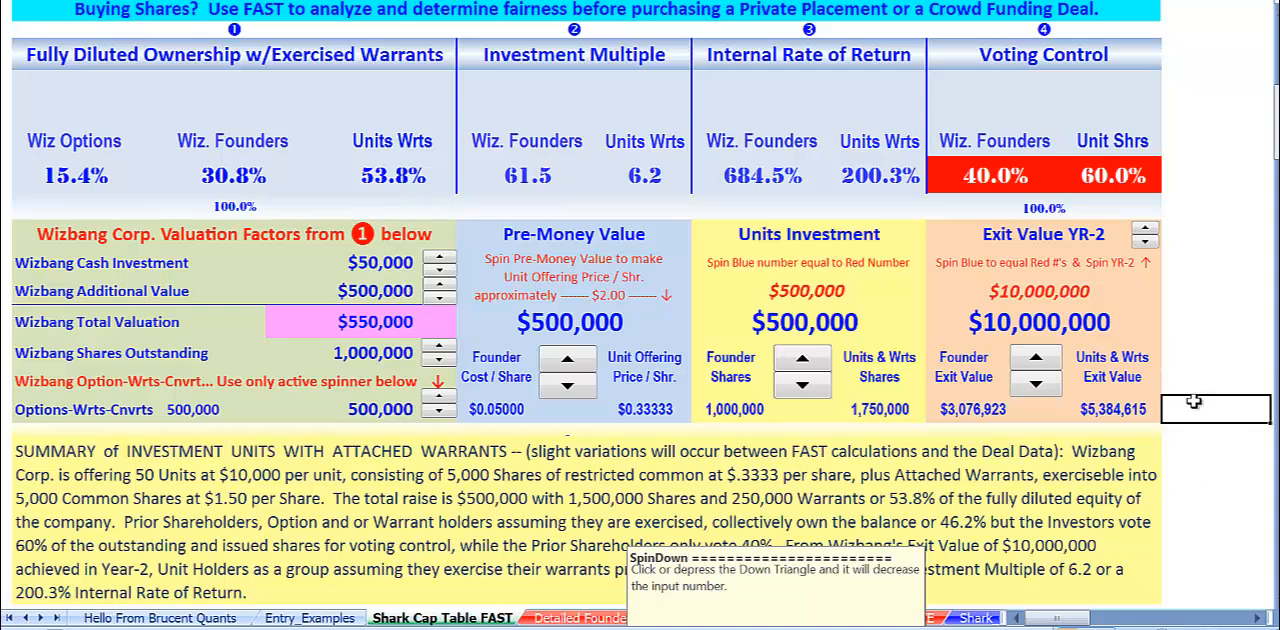
pyautogui.click(652, 411)
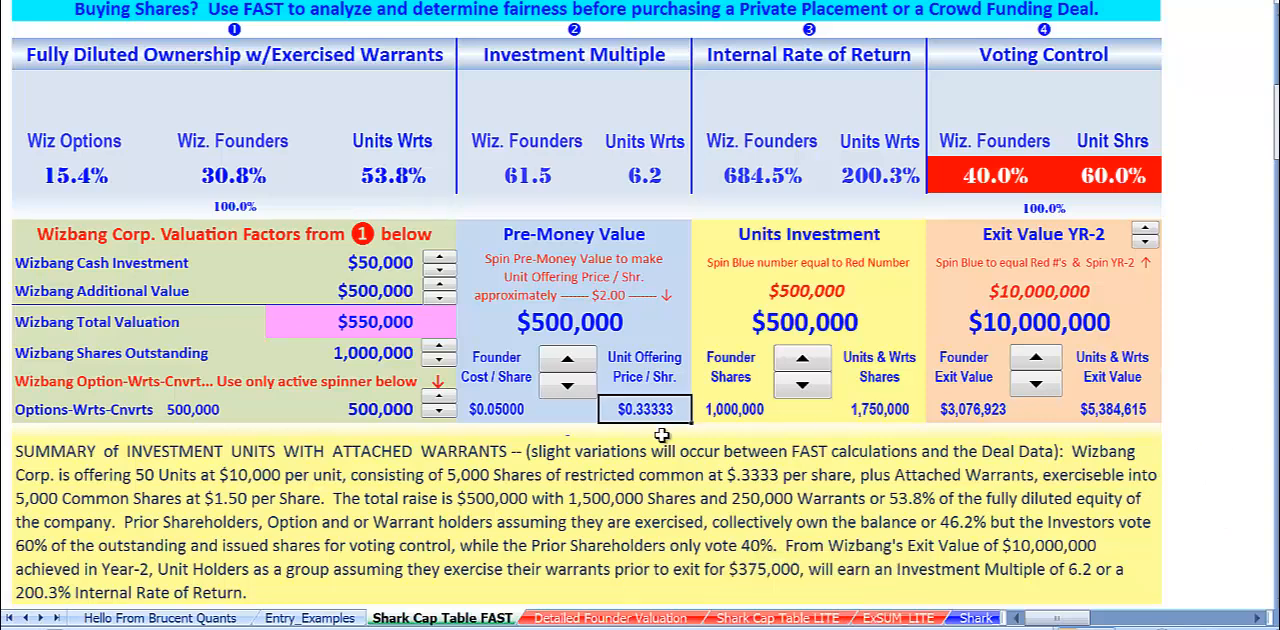
pyautogui.click(545, 330)
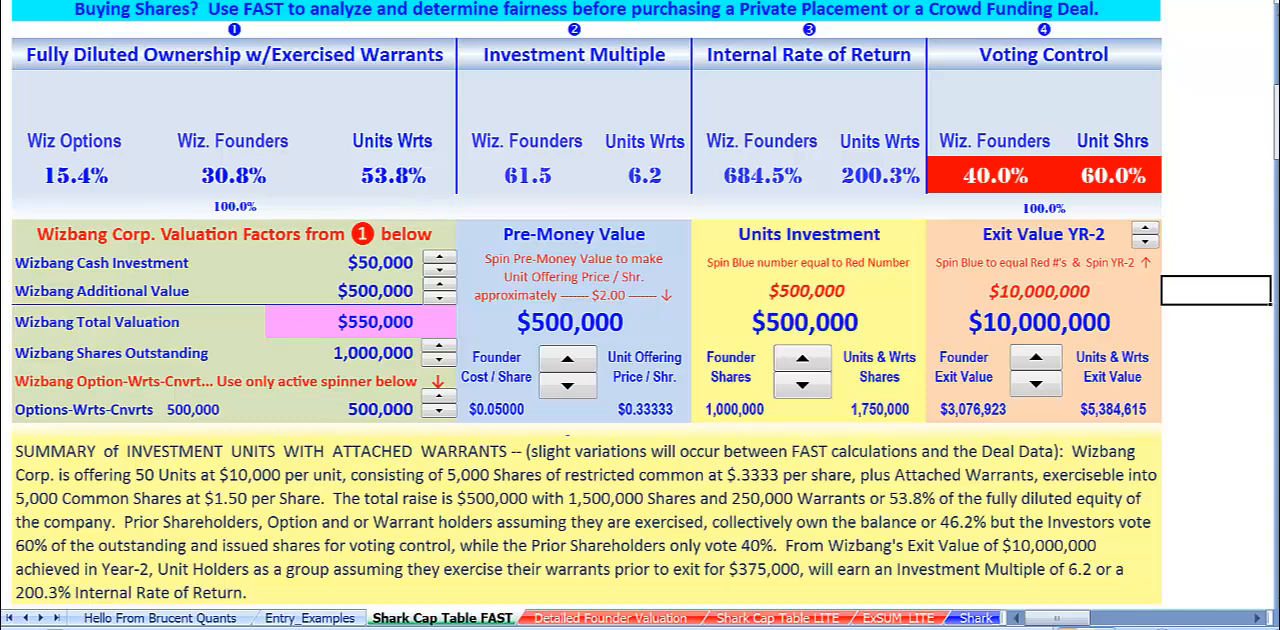
# Examine the investment units summary together with the valuation factors, Pre-Money Value, Units Investment and Exit Value blocks above it.
pyautogui.scroll(-1, 457, 485)
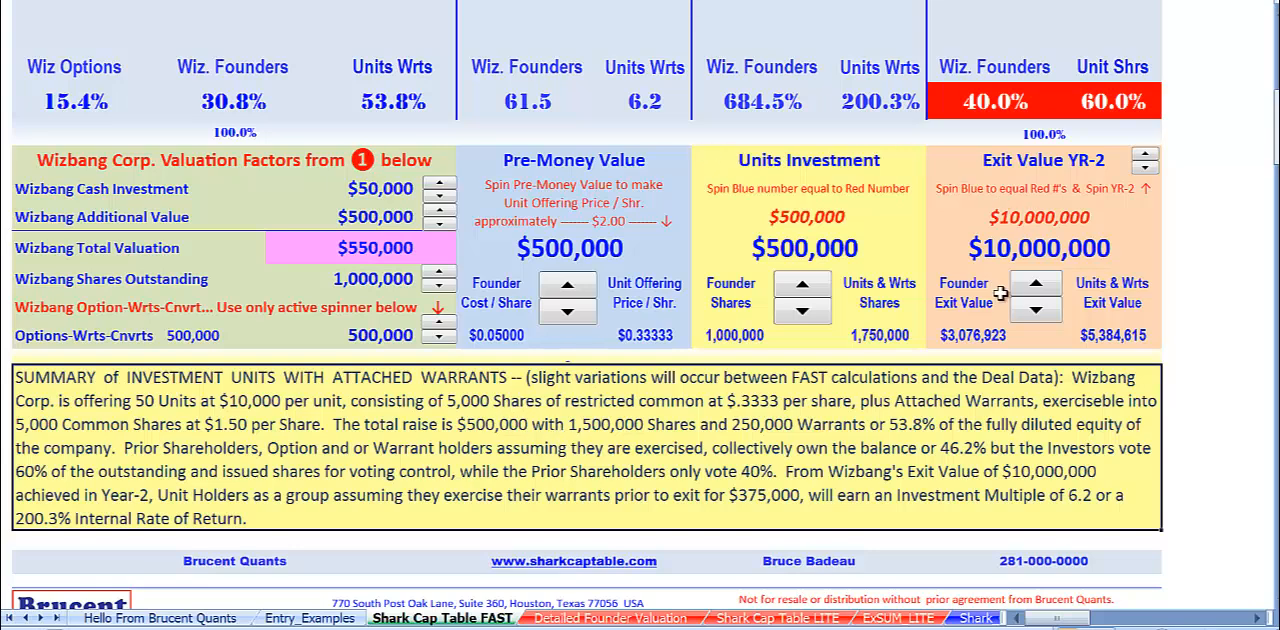
pyautogui.moveTo(38, 152); pyautogui.dragTo(1082, 308)
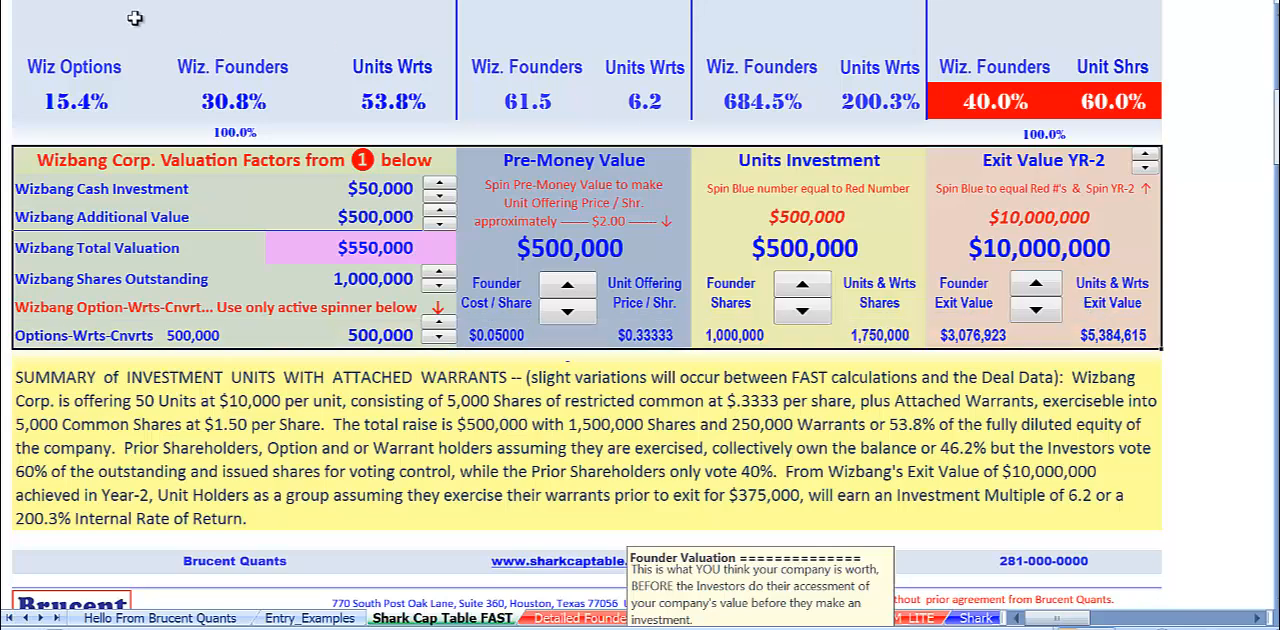
pyautogui.click(1218, 110)
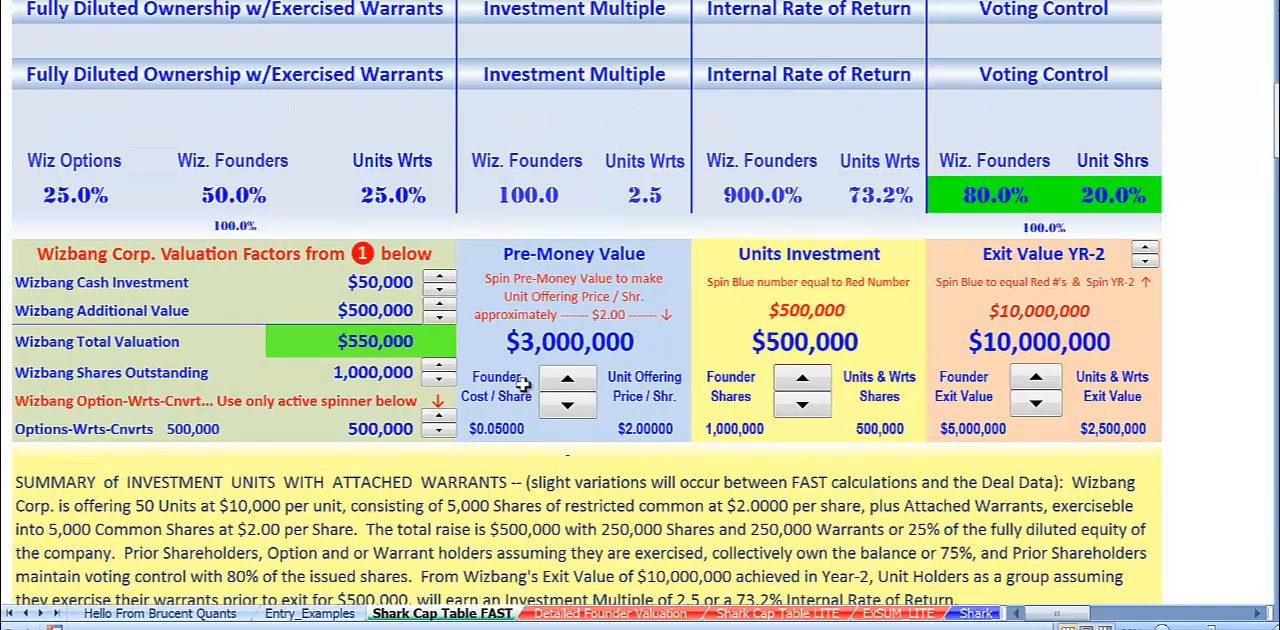
# Return to the ownership and returns overview and compare the Pre-Money Value with the Wizbang Total Valuation.
pyautogui.scroll(5, 522, 385)
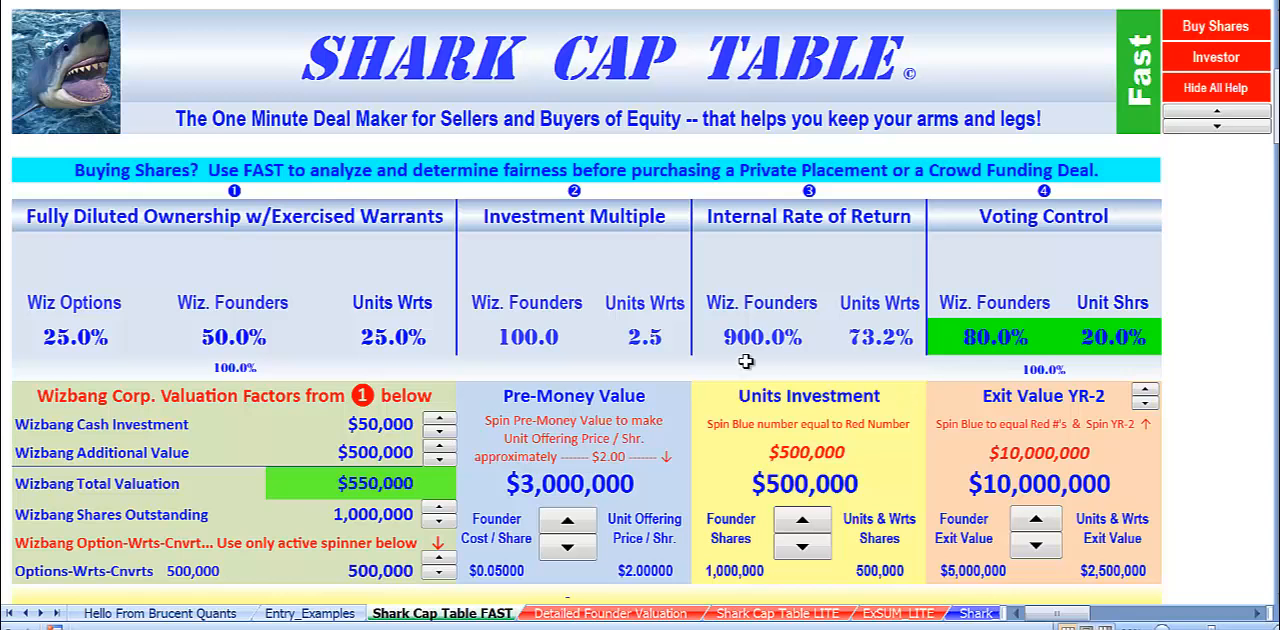
pyautogui.click(540, 400)
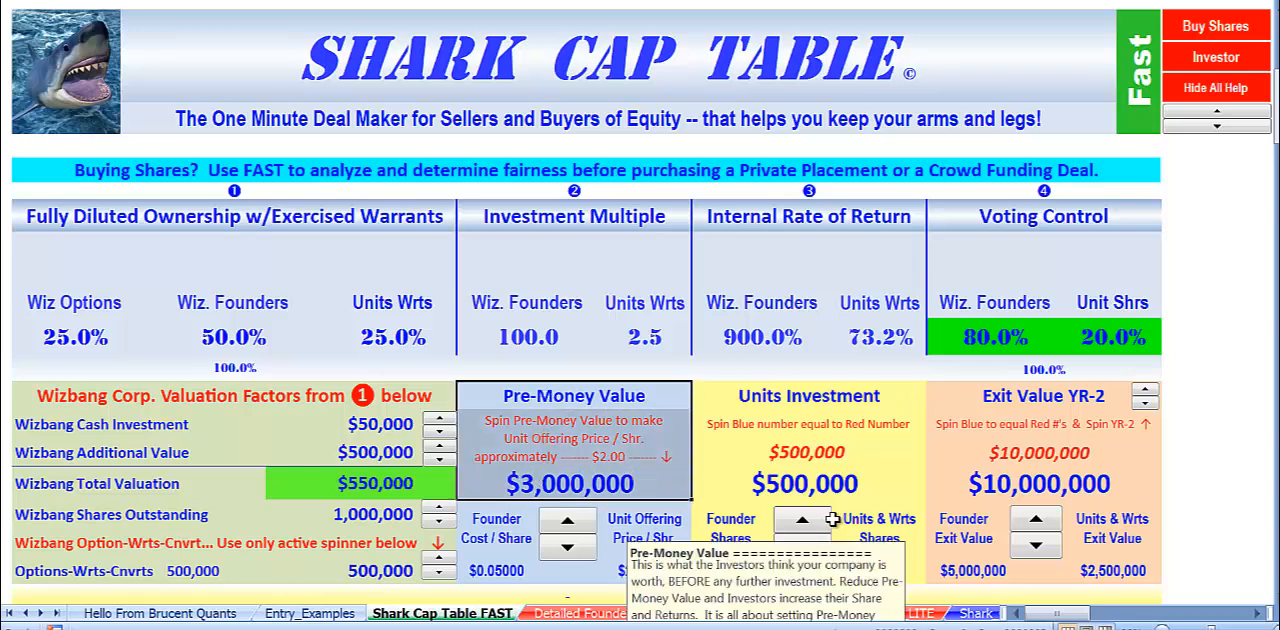
pyautogui.click(341, 486)
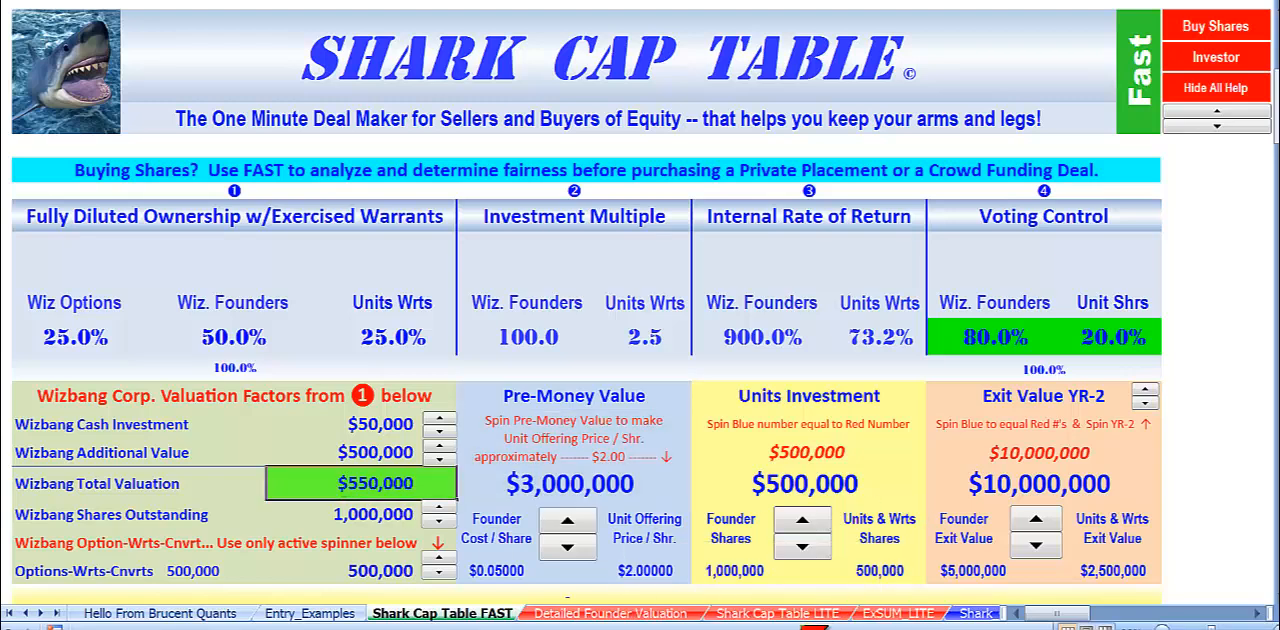
pyautogui.click(500, 484)
pyautogui.moveTo(518, 394); pyautogui.dragTo(518, 477)
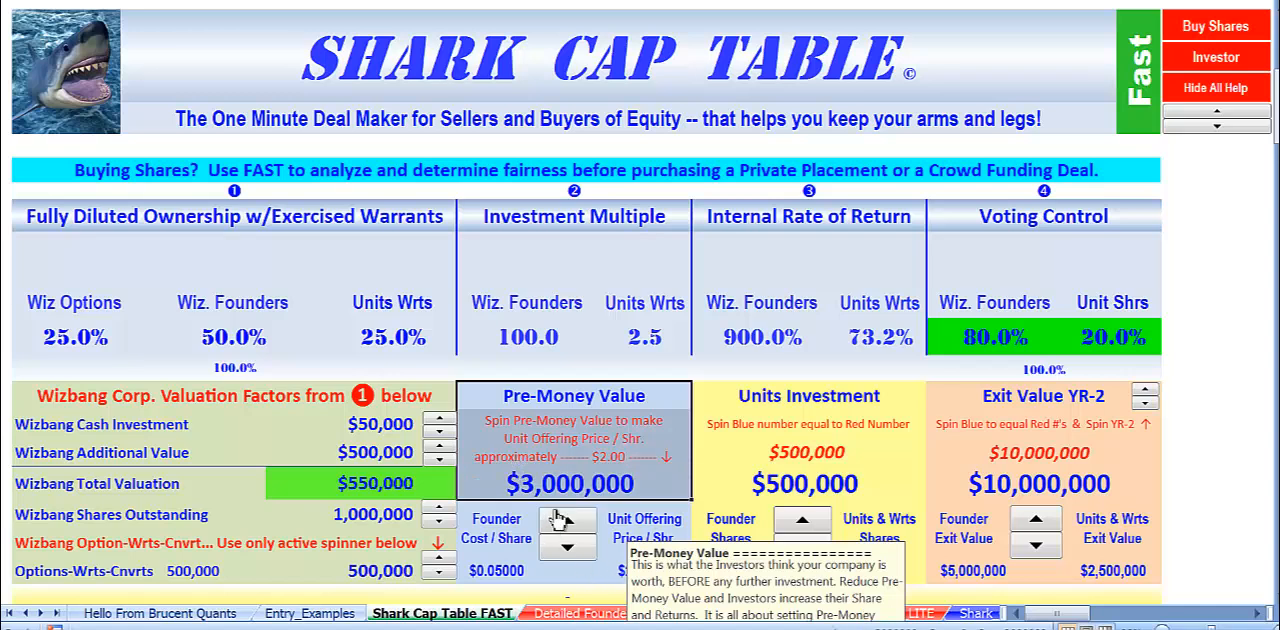
pyautogui.click(322, 486)
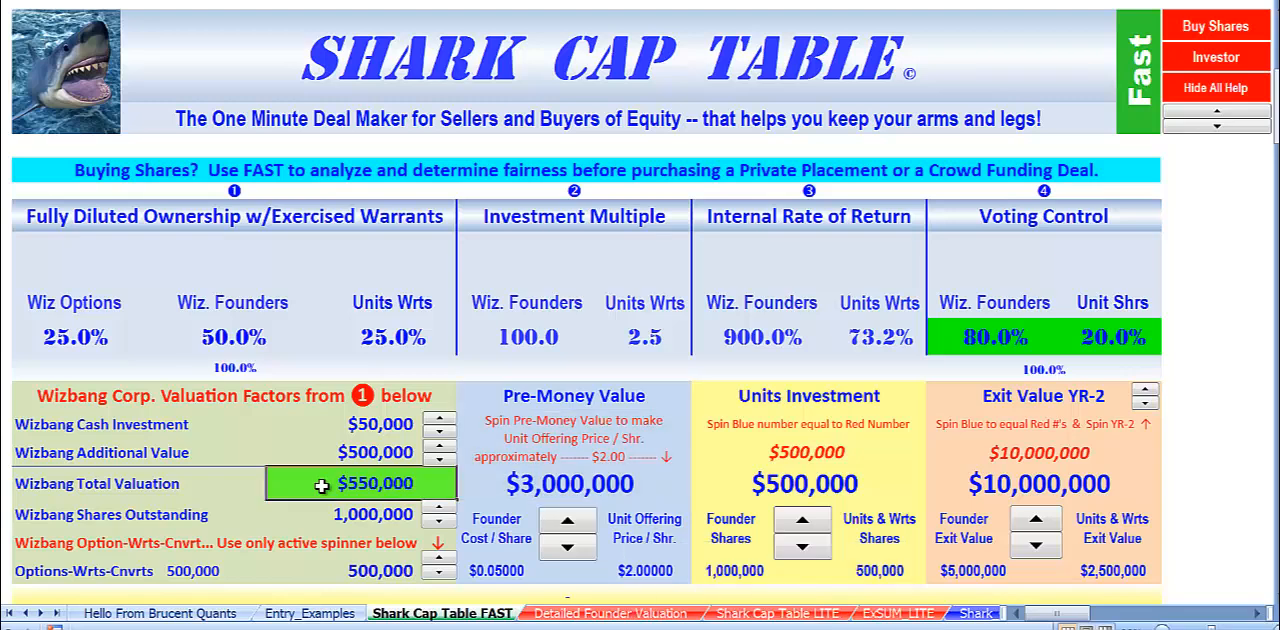
# Compare the complete Wizbang Corp. valuation factors block with the Pre-Money Value block, including its founder cost and unit offering price per share.
pyautogui.moveTo(28, 396); pyautogui.dragTo(341, 569)
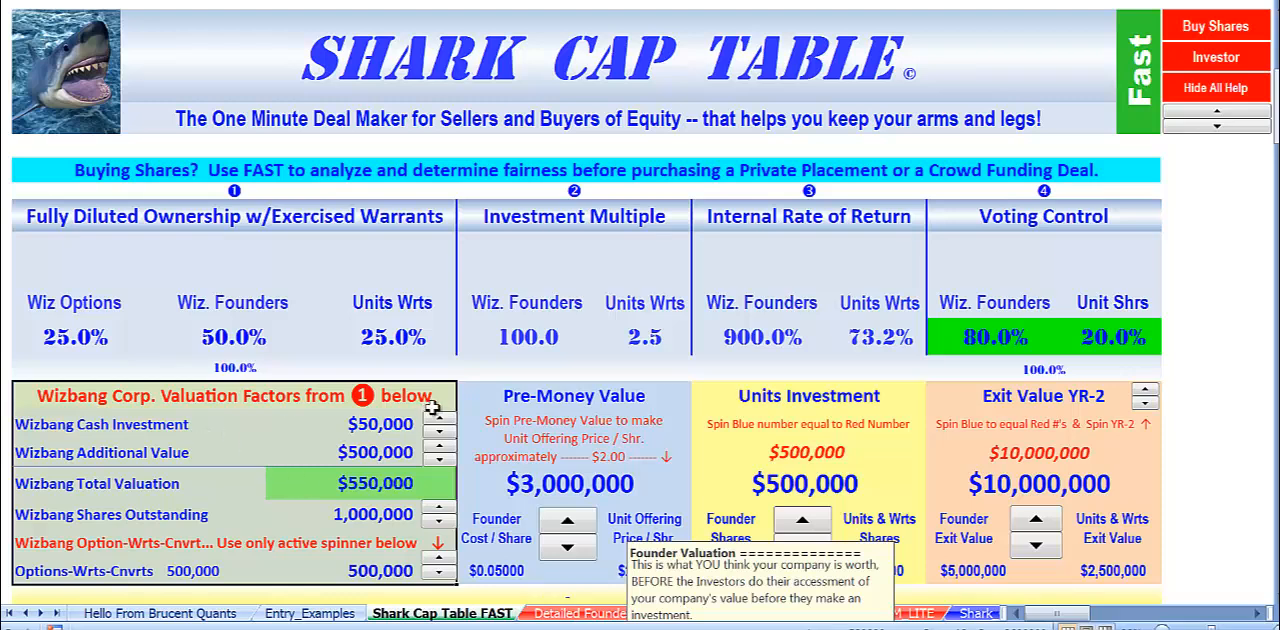
pyautogui.moveTo(600, 402); pyautogui.dragTo(620, 540)
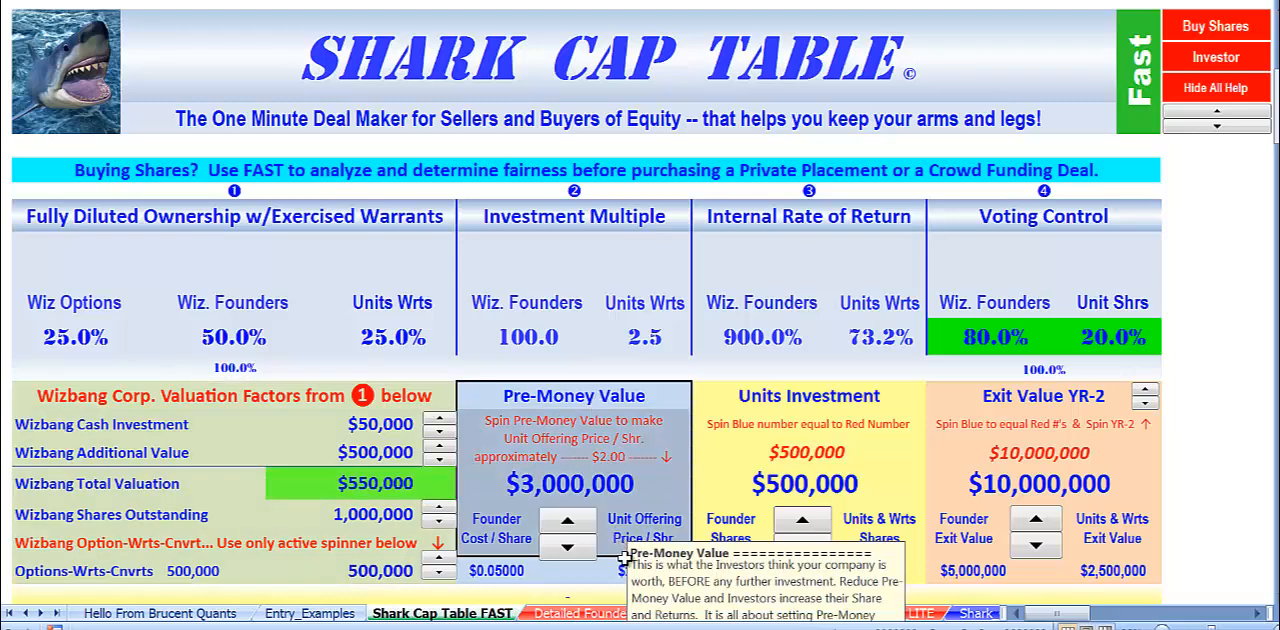
pyautogui.click(40, 396)
pyautogui.moveTo(88, 408); pyautogui.dragTo(350, 567)
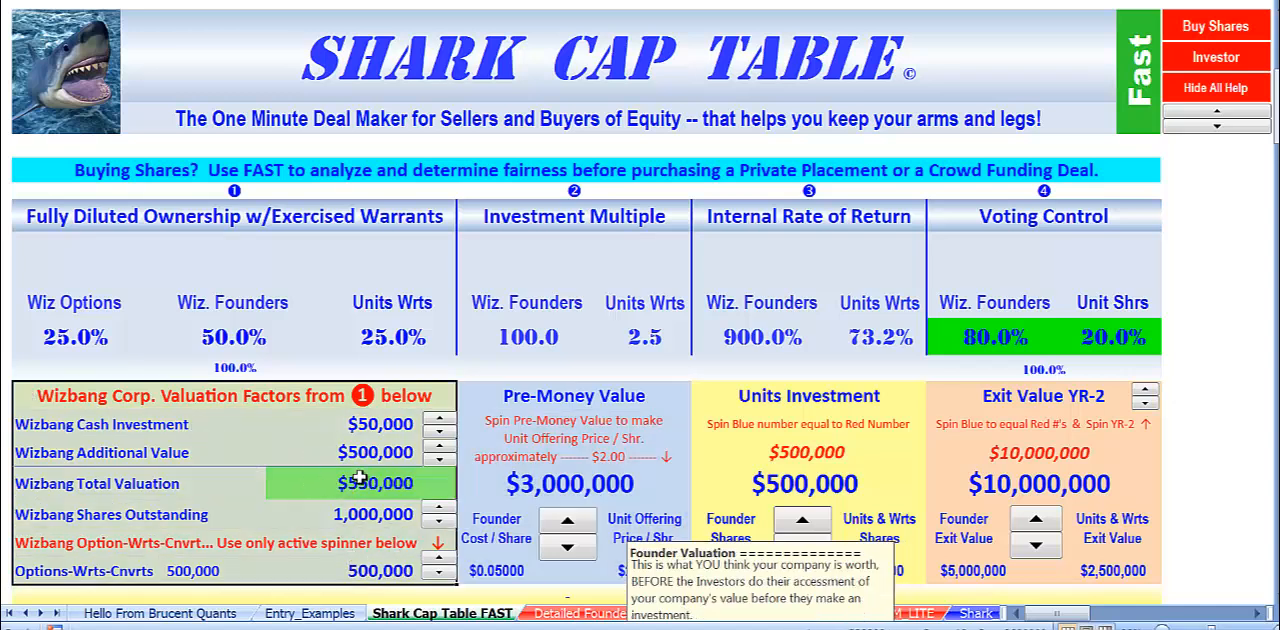
pyautogui.click(540, 405)
pyautogui.moveTo(562, 517); pyautogui.dragTo(570, 572)
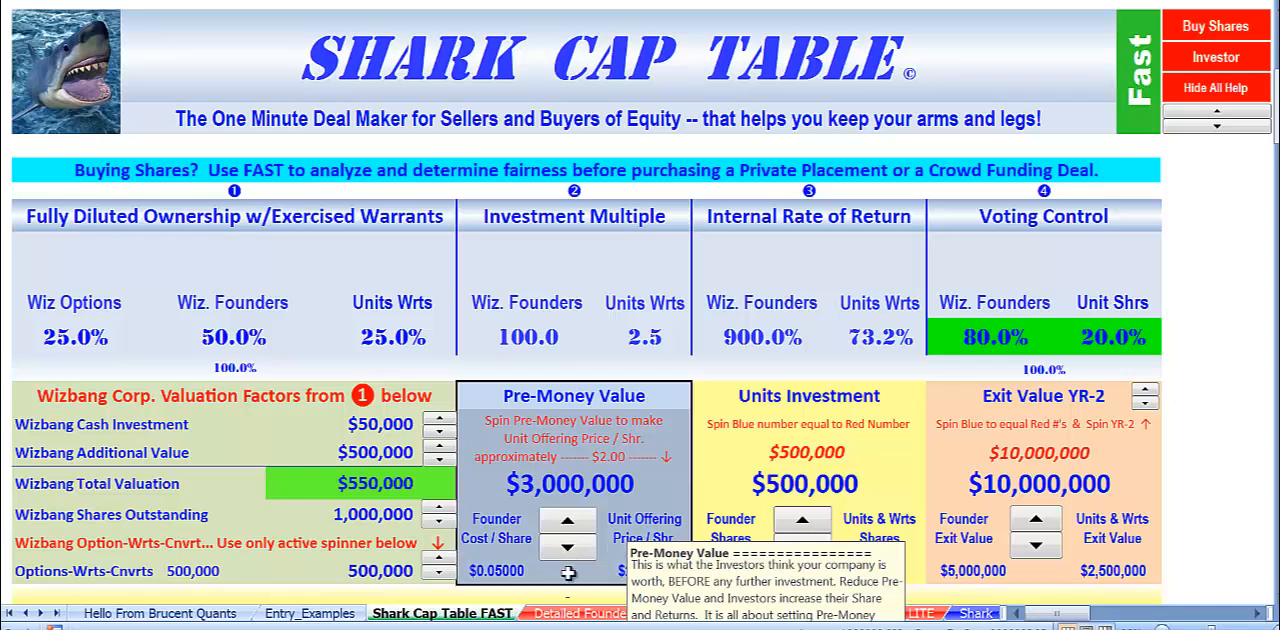